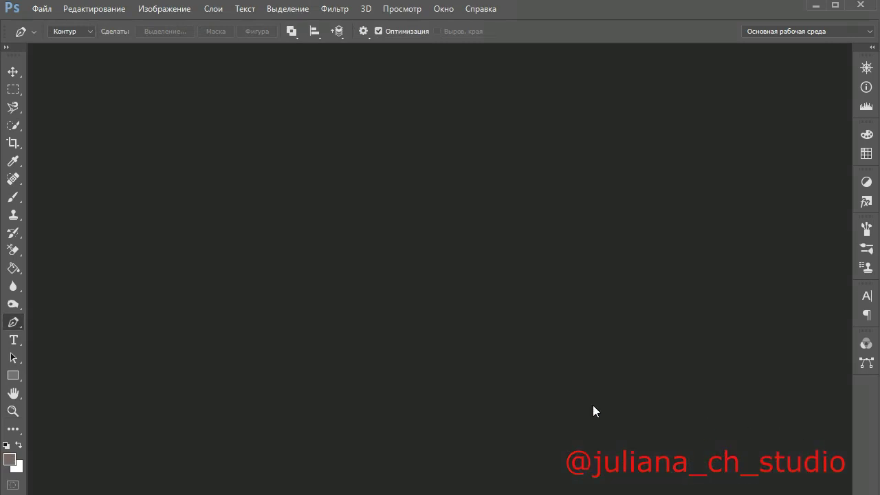
Step: Open the mannequin image b495cae4ffadd77bb4b4c77e61b88e7a
{"action": "left_click", "coordinate": [43, 9]}
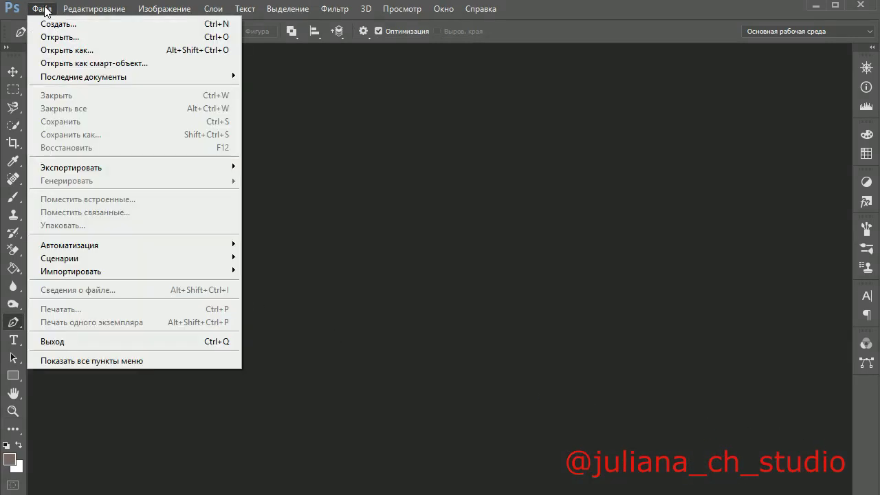
{"action": "left_click", "coordinate": [60, 37]}
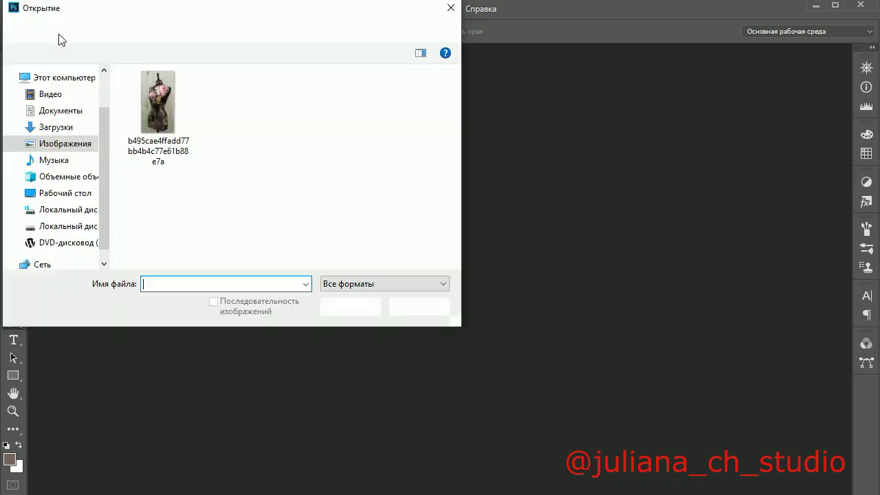
{"action": "left_click", "coordinate": [147, 104]}
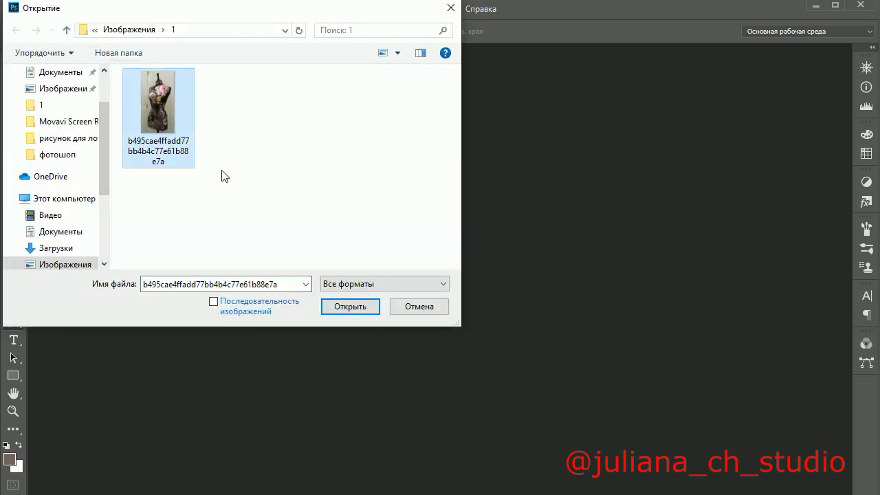
{"action": "left_click", "coordinate": [369, 307]}
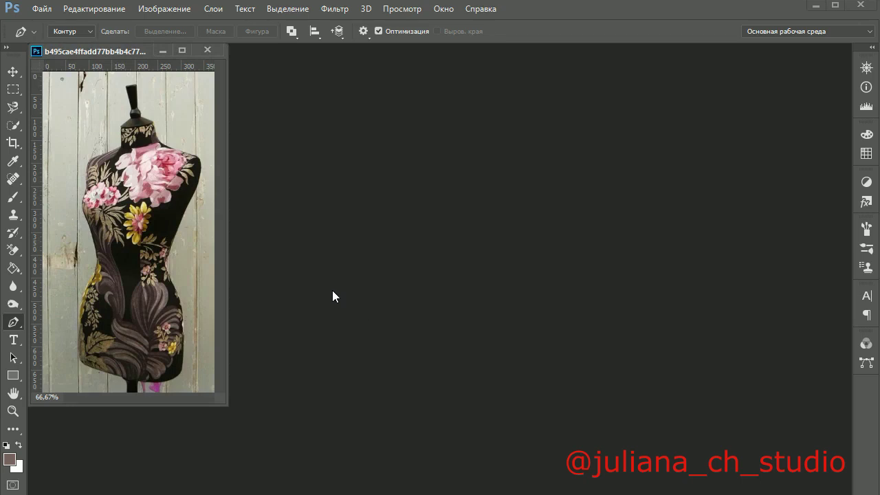
Step: Zoom the mannequin image to 200% and enlarge its document window to show more of the torso
{"action": "left_click", "coordinate": [14, 411]}
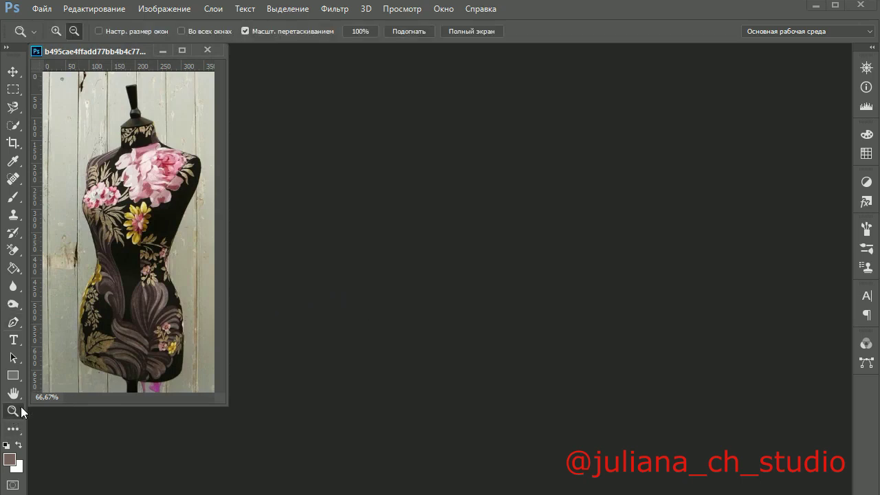
{"action": "left_click", "coordinate": [57, 31]}
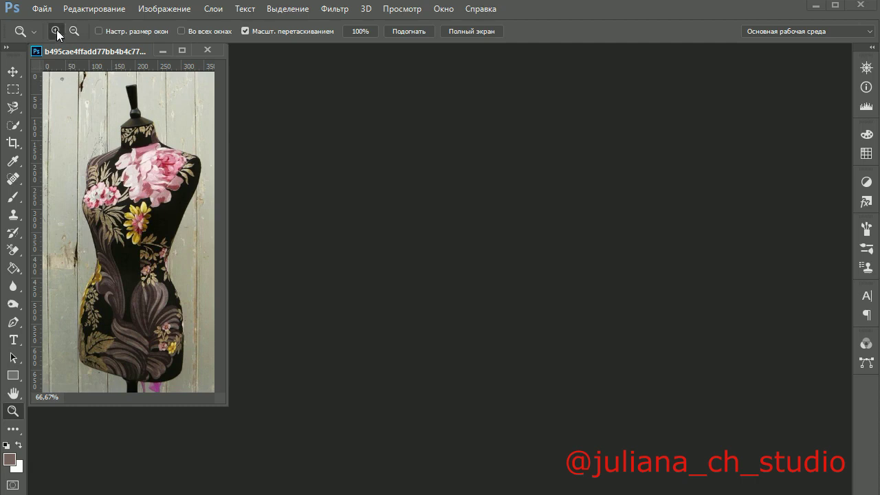
{"action": "left_click", "coordinate": [126, 158]}
{"action": "left_click", "coordinate": [139, 171]}
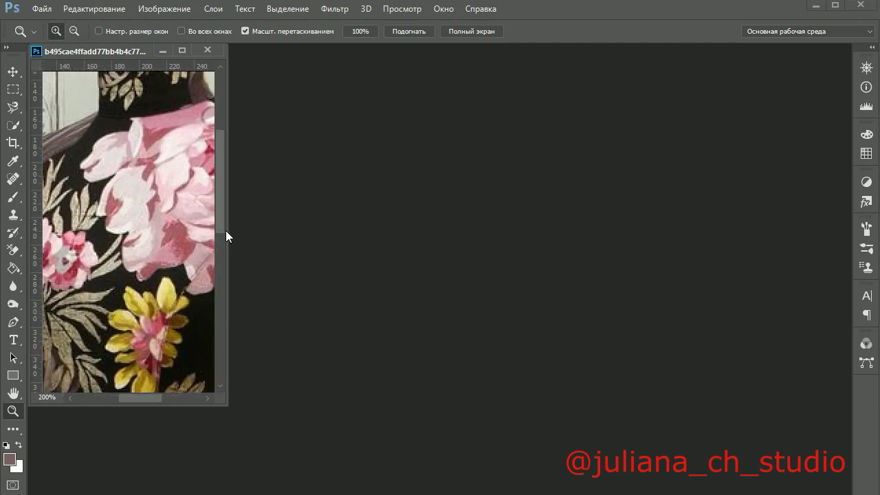
{"action": "left_click_drag", "start_coordinate": [228, 232], "coordinate": [610, 318]}
{"action": "left_click_drag", "start_coordinate": [566, 405], "coordinate": [577, 472]}
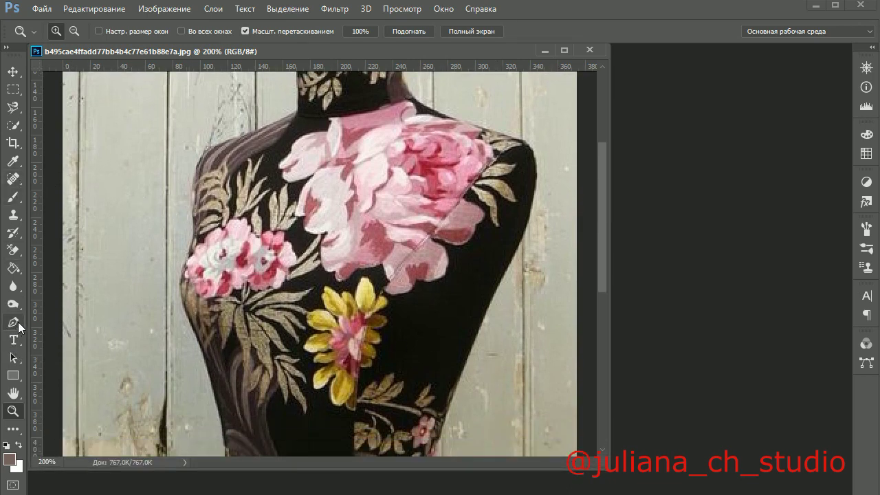
Step: Start a Pen tool path at the mannequin's left shoulder and trace its edge down to the pink flowers at the bust
{"action": "left_click", "coordinate": [19, 327]}
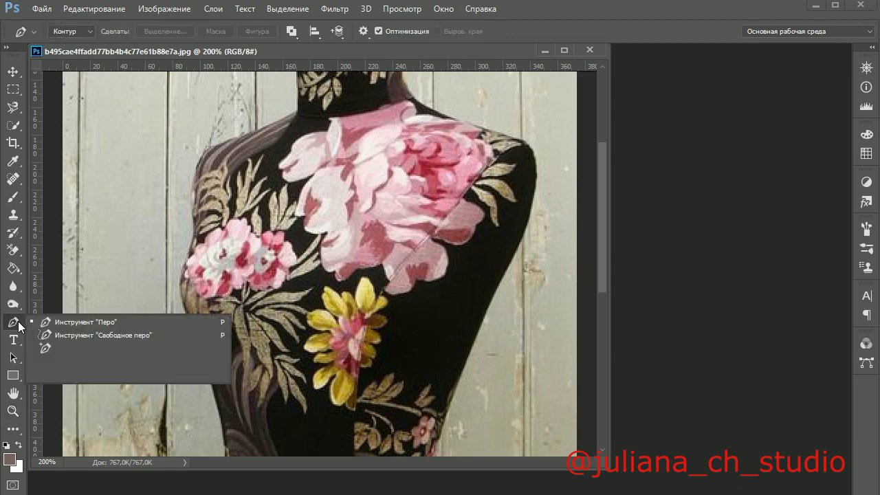
{"action": "left_click", "coordinate": [66, 323]}
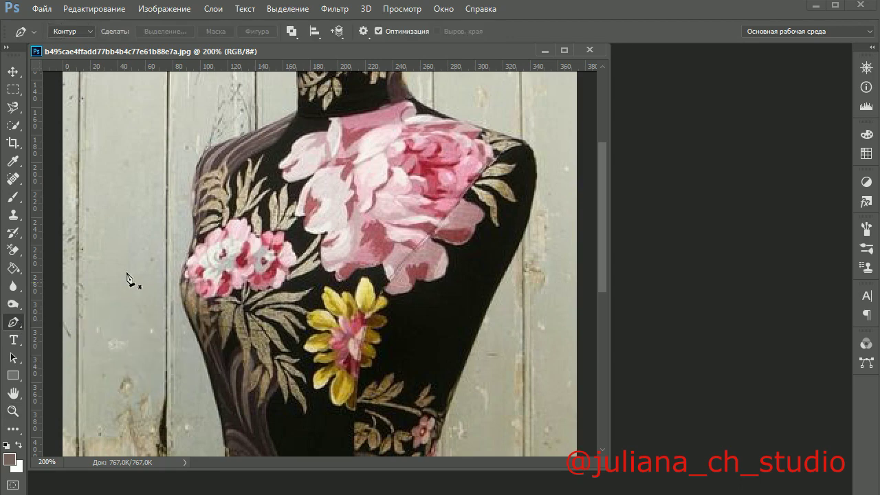
{"action": "left_click", "coordinate": [205, 152]}
{"action": "left_click", "coordinate": [196, 195]}
{"action": "left_click", "coordinate": [195, 206]}
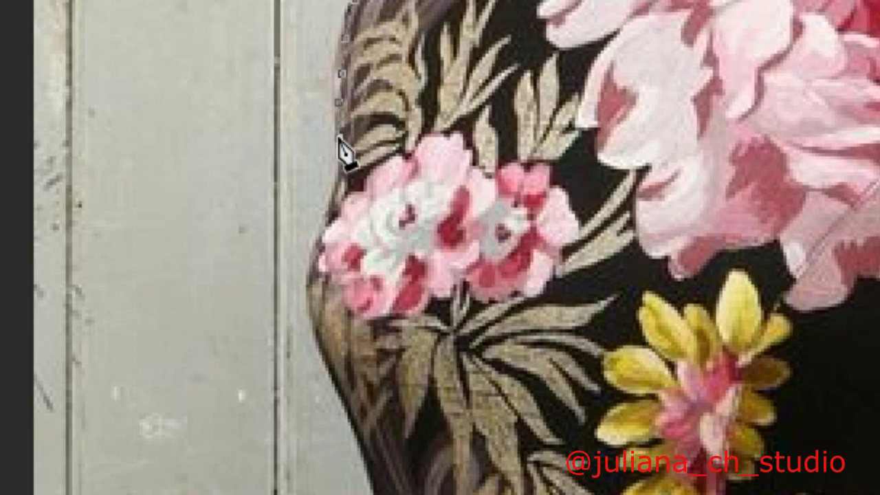
{"action": "left_click", "coordinate": [339, 137]}
{"action": "left_click", "coordinate": [339, 160]}
{"action": "left_click", "coordinate": [335, 188]}
{"action": "left_click", "coordinate": [326, 217]}
{"action": "left_click", "coordinate": [316, 244]}
{"action": "left_click", "coordinate": [306, 272]}
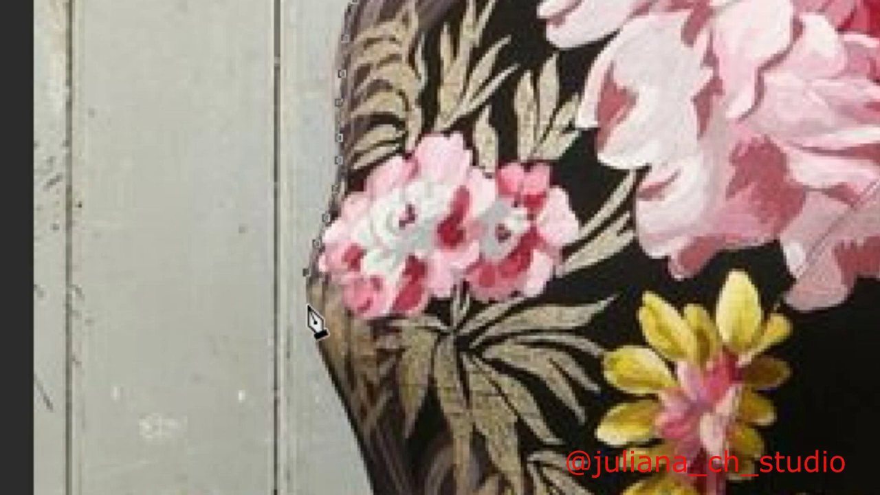
Step: Continue the path around the bust's left edge and down the side below the pink flowers
{"action": "left_click", "coordinate": [307, 304]}
{"action": "left_click", "coordinate": [313, 333]}
{"action": "left_click", "coordinate": [330, 369]}
{"action": "left_click", "coordinate": [342, 405]}
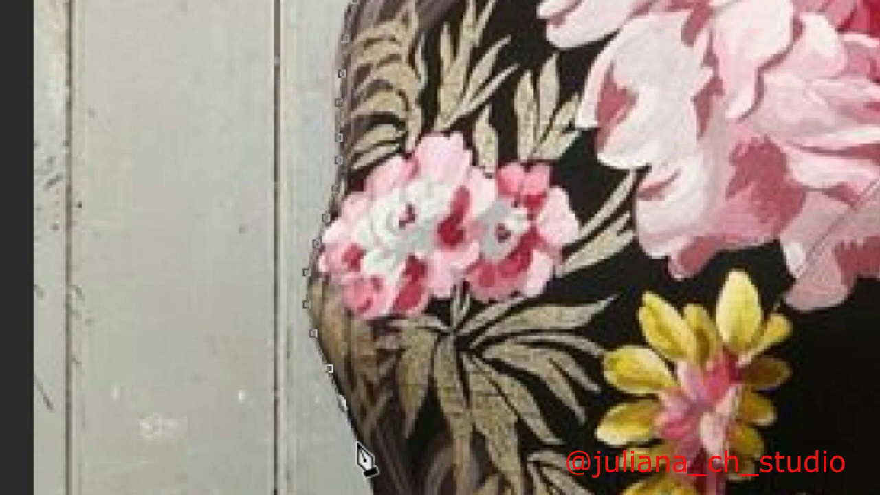
{"action": "left_click", "coordinate": [359, 444]}
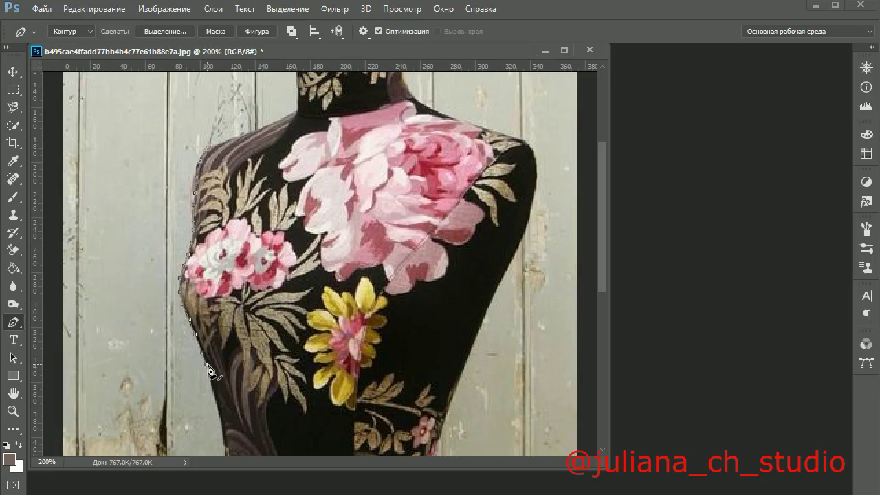
Step: Trace the mannequin's left side down through the waist to the yellow flower at the start of the hip
{"action": "scroll", "coordinate": [211, 366], "scroll_direction": "down", "scroll_amount": 5}
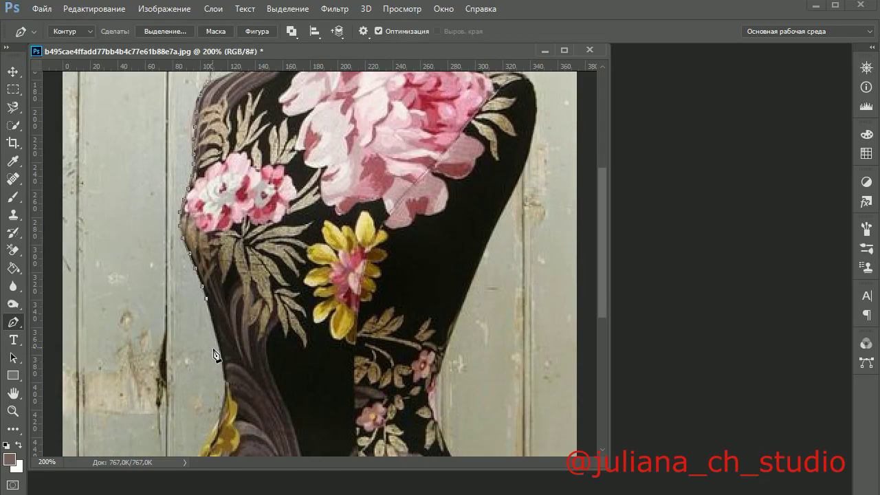
{"action": "scroll", "coordinate": [220, 337], "scroll_direction": "down", "scroll_amount": 4}
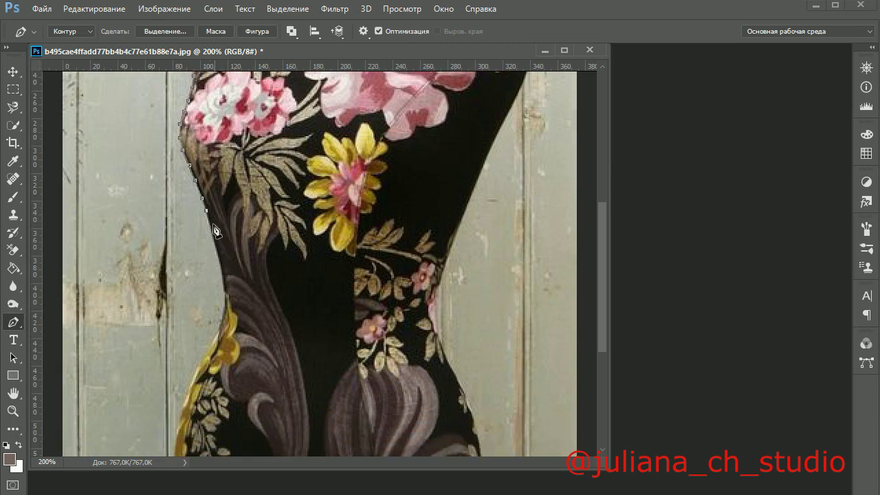
{"action": "left_click", "coordinate": [209, 221]}
{"action": "left_click", "coordinate": [215, 236]}
{"action": "left_click", "coordinate": [223, 274]}
{"action": "left_click", "coordinate": [226, 296]}
{"action": "left_click", "coordinate": [226, 312]}
{"action": "left_click", "coordinate": [212, 345]}
Step: Extend the path down the left hip to the mannequin's lower-left corner
{"action": "scroll", "coordinate": [189, 385], "scroll_direction": "down", "scroll_amount": 5}
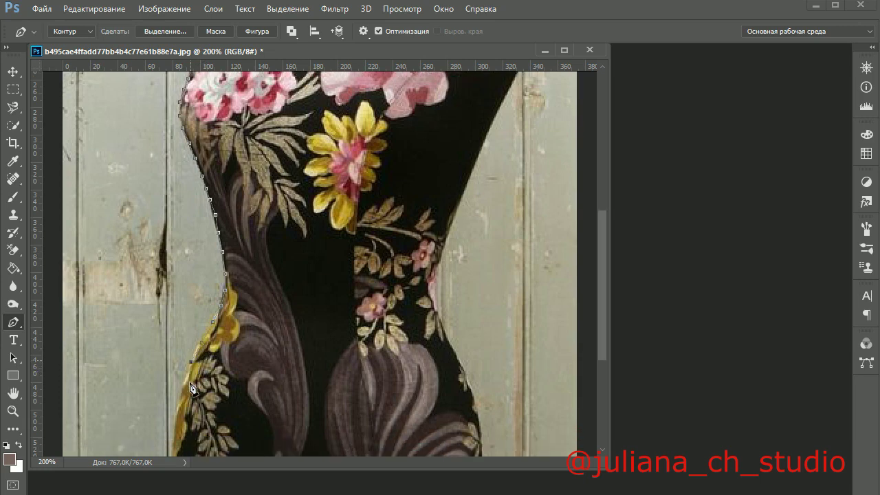
{"action": "scroll", "coordinate": [184, 381], "scroll_direction": "down", "scroll_amount": 8}
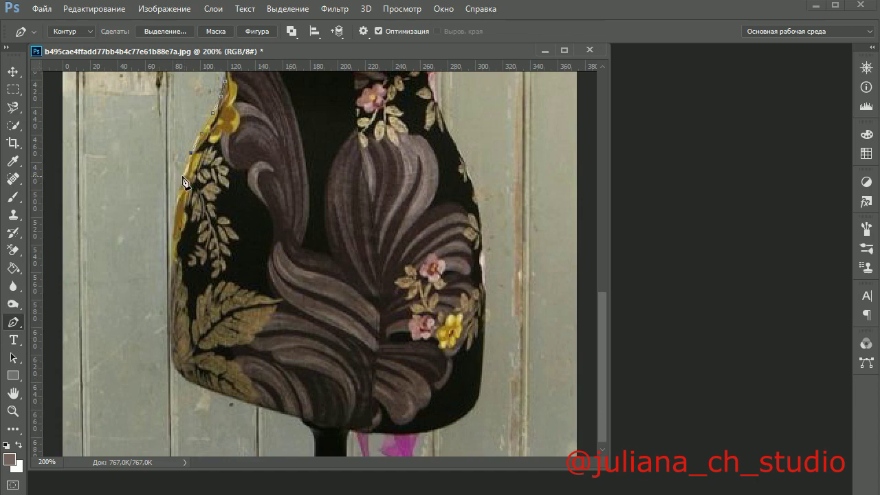
{"action": "left_click", "coordinate": [183, 177]}
{"action": "left_click", "coordinate": [171, 244]}
{"action": "left_click", "coordinate": [169, 283]}
{"action": "left_click", "coordinate": [170, 308]}
{"action": "left_click", "coordinate": [170, 339]}
{"action": "left_click", "coordinate": [173, 359]}
{"action": "left_click", "coordinate": [179, 374]}
Step: Trace the mannequin's bottom edge from the lower-left corner across the stand to the lower-right corner
{"action": "left_click", "coordinate": [199, 386]}
{"action": "left_click", "coordinate": [217, 392]}
{"action": "left_click", "coordinate": [236, 399]}
{"action": "left_click", "coordinate": [250, 403]}
{"action": "left_click", "coordinate": [267, 408]}
{"action": "left_click", "coordinate": [286, 413]}
{"action": "left_click", "coordinate": [303, 419]}
{"action": "left_click_drag", "start_coordinate": [326, 426], "coordinate": [357, 430]}
{"action": "left_click", "coordinate": [400, 434]}
{"action": "left_click", "coordinate": [431, 429]}
{"action": "left_click", "coordinate": [453, 422]}
{"action": "left_click", "coordinate": [466, 414]}
Step: Continue the path up the mannequin's right hip to just below the waist
{"action": "left_click", "coordinate": [476, 400]}
{"action": "left_click", "coordinate": [485, 354]}
{"action": "left_click", "coordinate": [486, 279]}
{"action": "left_click", "coordinate": [481, 244]}
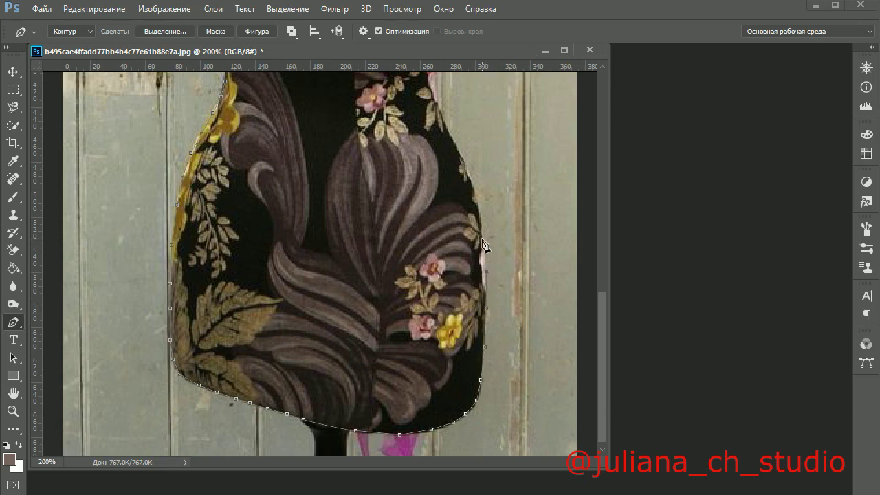
{"action": "scroll", "coordinate": [486, 275], "scroll_direction": "up", "scroll_amount": 3}
{"action": "left_click", "coordinate": [476, 290]}
{"action": "left_click", "coordinate": [473, 267]}
{"action": "left_click", "coordinate": [459, 241]}
{"action": "left_click", "coordinate": [449, 218]}
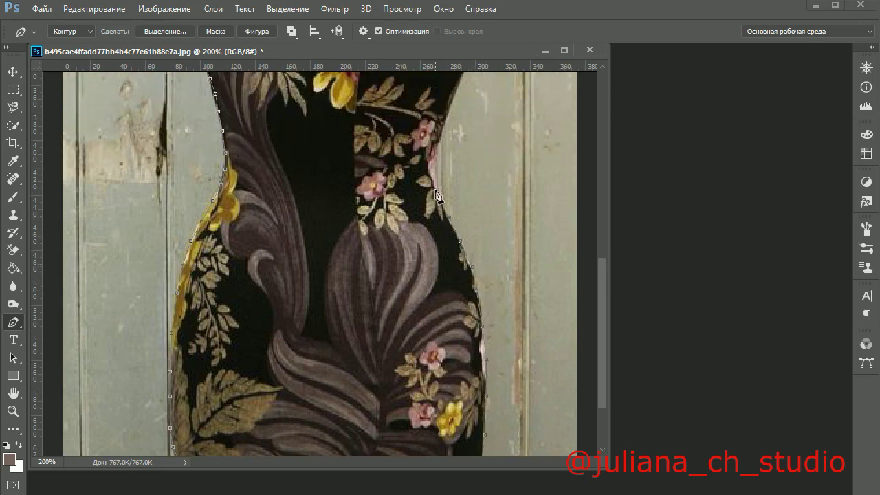
Step: Trace the right side of the waist and the lower torso up toward the bust
{"action": "left_click", "coordinate": [435, 160]}
{"action": "scroll", "coordinate": [444, 206], "scroll_direction": "up", "scroll_amount": 8}
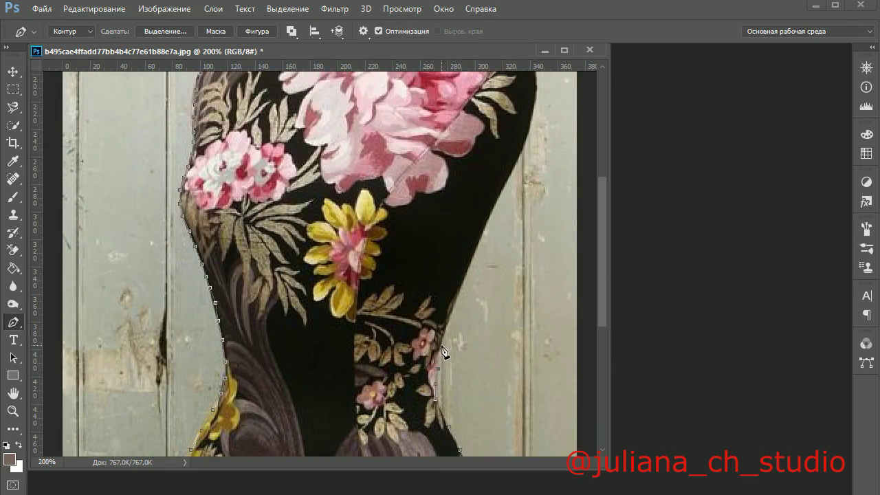
{"action": "left_click", "coordinate": [449, 318]}
{"action": "left_click", "coordinate": [459, 289]}
{"action": "left_click", "coordinate": [473, 252]}
{"action": "left_click", "coordinate": [487, 218]}
Step: Continue the path up the right side of the chest to just below the right shoulder
{"action": "scroll", "coordinate": [489, 227], "scroll_direction": "up", "scroll_amount": 4}
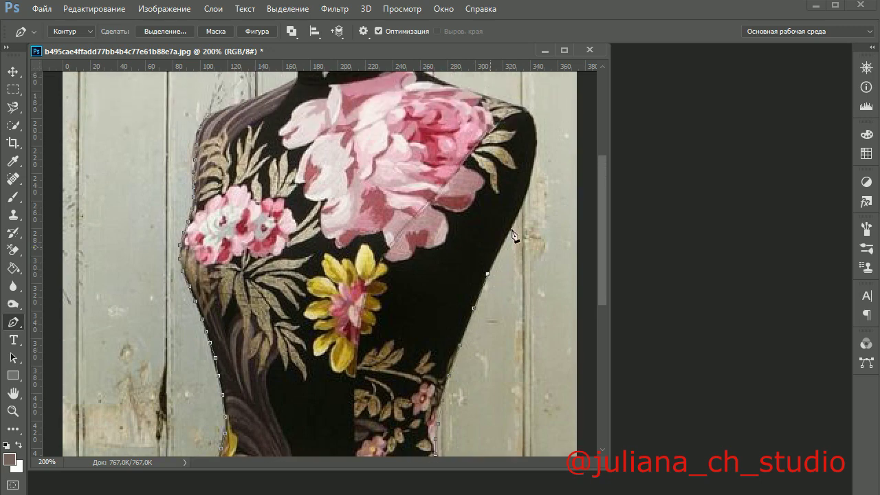
{"action": "left_click", "coordinate": [507, 276]}
{"action": "left_click", "coordinate": [521, 252]}
{"action": "left_click", "coordinate": [528, 230]}
{"action": "left_click", "coordinate": [534, 203]}
Step: Trace around the right shoulder and along its top edge toward the neck
{"action": "scroll", "coordinate": [537, 207], "scroll_direction": "up", "scroll_amount": 4}
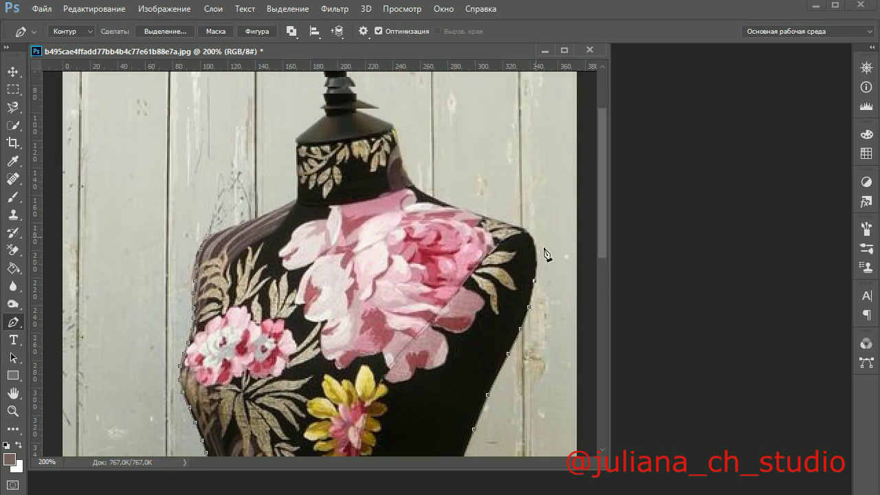
{"action": "left_click", "coordinate": [537, 276]}
{"action": "left_click", "coordinate": [533, 262]}
{"action": "left_click", "coordinate": [522, 249]}
{"action": "left_click", "coordinate": [504, 244]}
{"action": "left_click", "coordinate": [479, 236]}
{"action": "left_click", "coordinate": [460, 230]}
Step: Trace the right side of the neck and the right slope of the black neck cap
{"action": "scroll", "coordinate": [440, 226], "scroll_direction": "up", "scroll_amount": 4}
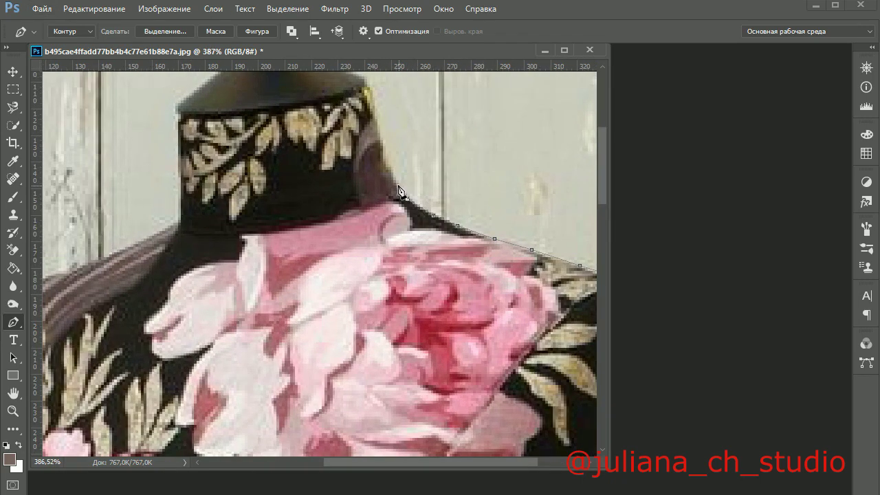
{"action": "left_click", "coordinate": [394, 176]}
{"action": "left_click", "coordinate": [386, 153]}
{"action": "left_click", "coordinate": [381, 133]}
{"action": "scroll", "coordinate": [379, 141], "scroll_direction": "up", "scroll_amount": 3}
{"action": "left_click", "coordinate": [379, 223]}
{"action": "left_click", "coordinate": [370, 199]}
{"action": "left_click", "coordinate": [335, 176]}
{"action": "left_click", "coordinate": [316, 166]}
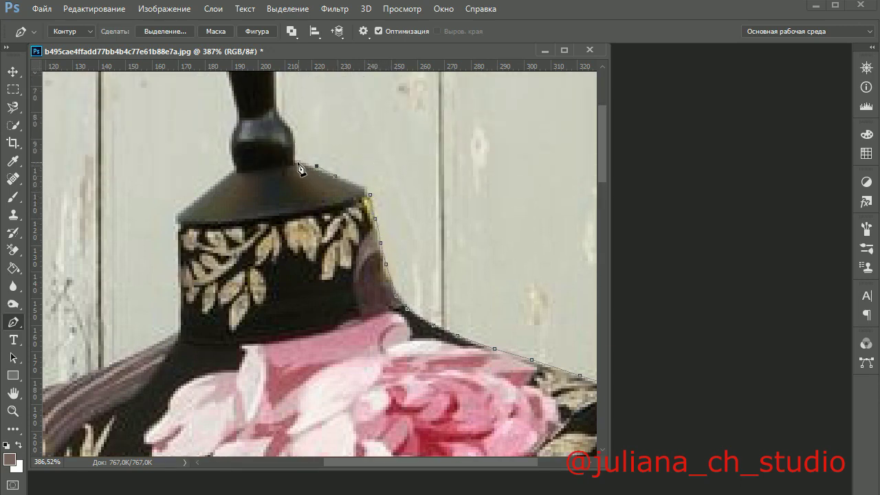
Step: Trace the right side of the round knob up to the base of the handle
{"action": "scroll", "coordinate": [292, 163], "scroll_direction": "up", "scroll_amount": 1}
{"action": "scroll", "coordinate": [292, 163], "scroll_direction": "up", "scroll_amount": 1}
{"action": "left_click", "coordinate": [295, 234]}
{"action": "left_click", "coordinate": [294, 219]}
{"action": "left_click", "coordinate": [281, 199]}
{"action": "left_click", "coordinate": [273, 188]}
Step: Continue the path up the handle's right side and across its top edge to the top-left corner
{"action": "scroll", "coordinate": [285, 167], "scroll_direction": "up", "scroll_amount": 2}
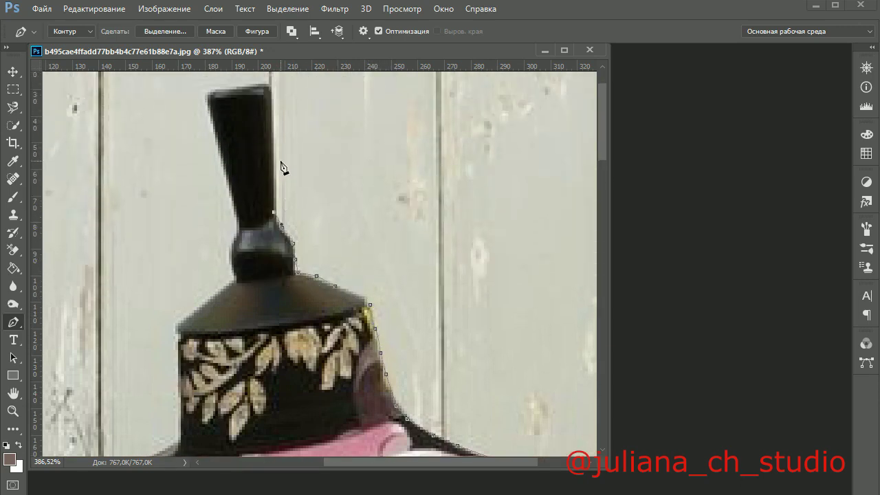
{"action": "left_click", "coordinate": [271, 130]}
{"action": "left_click", "coordinate": [255, 131]}
{"action": "left_click", "coordinate": [232, 131]}
{"action": "left_click", "coordinate": [210, 139]}
Step: Trace down the left side of the handle and knob to the left corner of the neck cap
{"action": "left_click", "coordinate": [236, 272]}
{"action": "left_click", "coordinate": [231, 287]}
{"action": "left_click", "coordinate": [231, 306]}
{"action": "left_click", "coordinate": [234, 319]}
{"action": "left_click", "coordinate": [175, 376]}
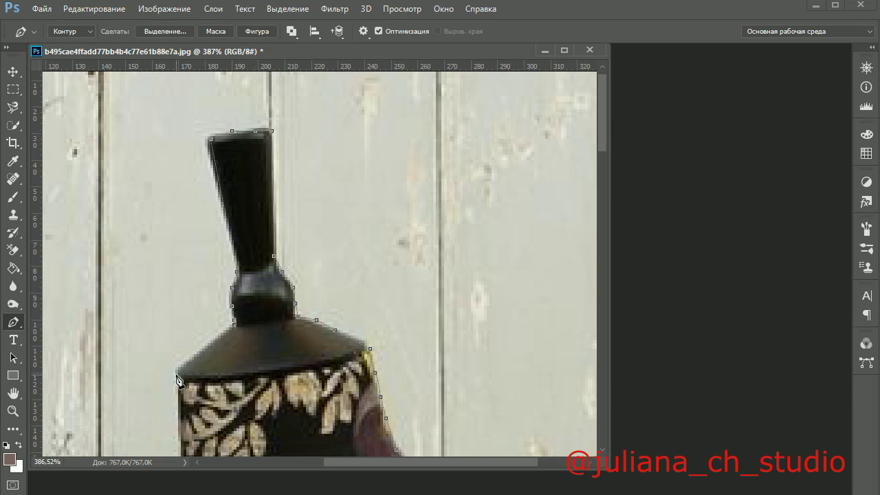
Step: Trace the left side of the neck and the left shoulder back to the path's starting area
{"action": "scroll", "coordinate": [183, 374], "scroll_direction": "down", "scroll_amount": 2}
{"action": "scroll", "coordinate": [195, 335], "scroll_direction": "down", "scroll_amount": 4}
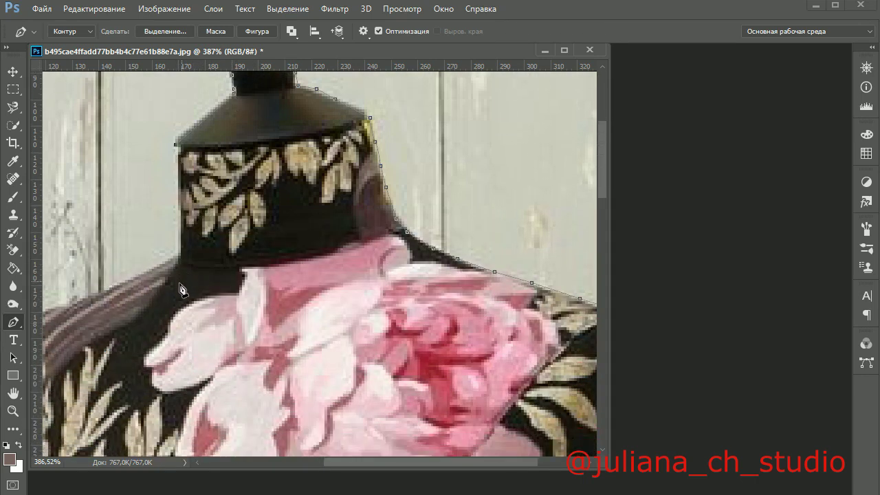
{"action": "left_click", "coordinate": [178, 254]}
{"action": "left_click", "coordinate": [157, 264]}
{"action": "left_click", "coordinate": [120, 281]}
{"action": "scroll", "coordinate": [86, 313], "scroll_direction": "up", "scroll_amount": 1}
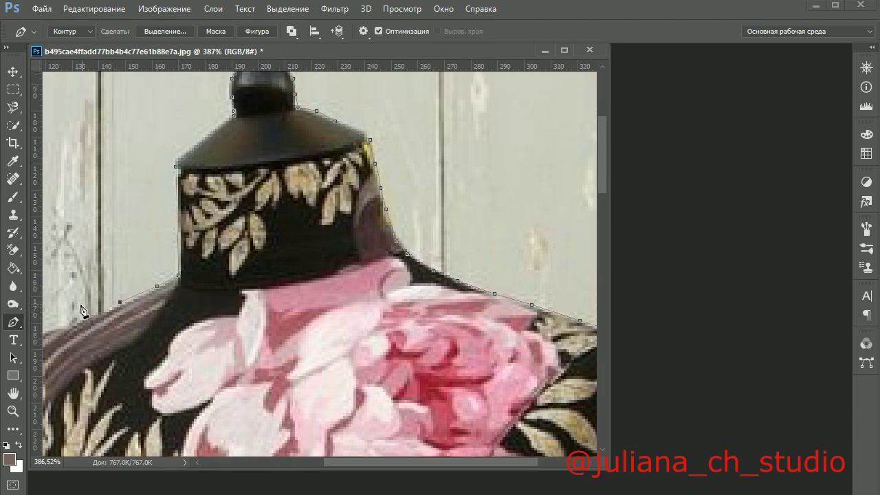
{"action": "scroll", "coordinate": [84, 317], "scroll_direction": "down", "scroll_amount": 1}
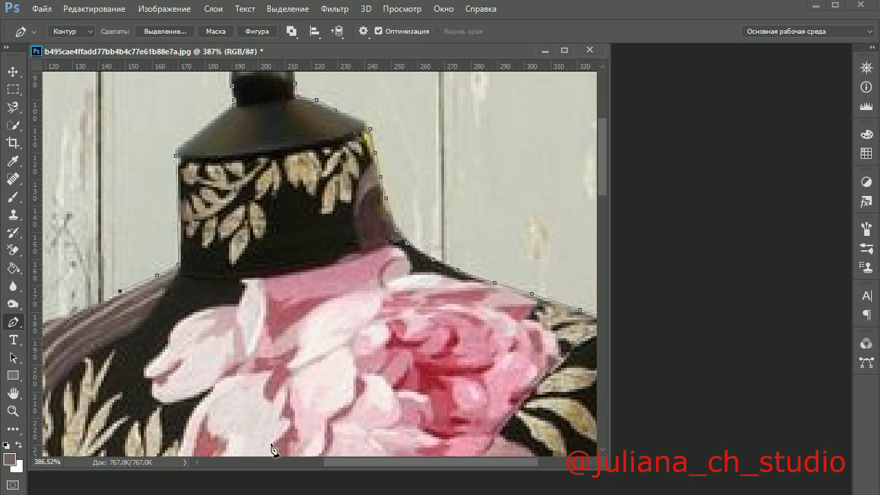
{"action": "left_click_drag", "start_coordinate": [343, 463], "coordinate": [280, 462]}
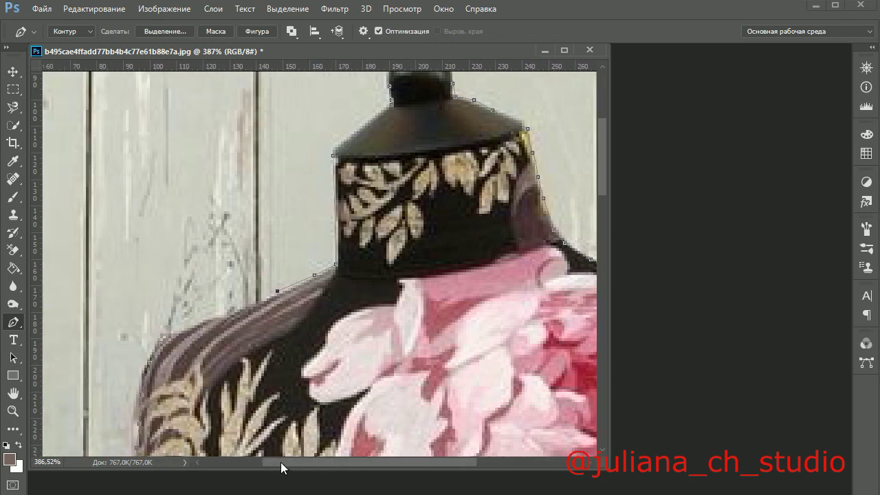
{"action": "left_click", "coordinate": [173, 331]}
Step: Zoom out to 66.67% to view the whole path around the mannequin
{"action": "left_click", "coordinate": [13, 410]}
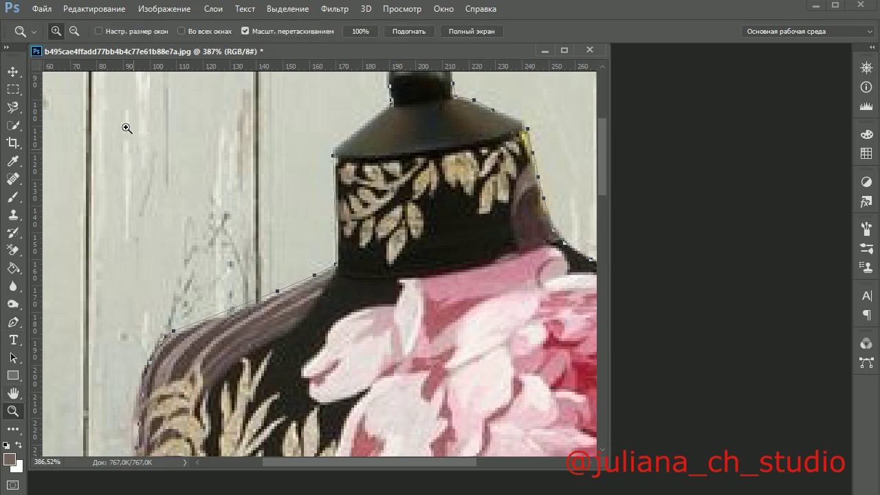
{"action": "left_click", "coordinate": [77, 36]}
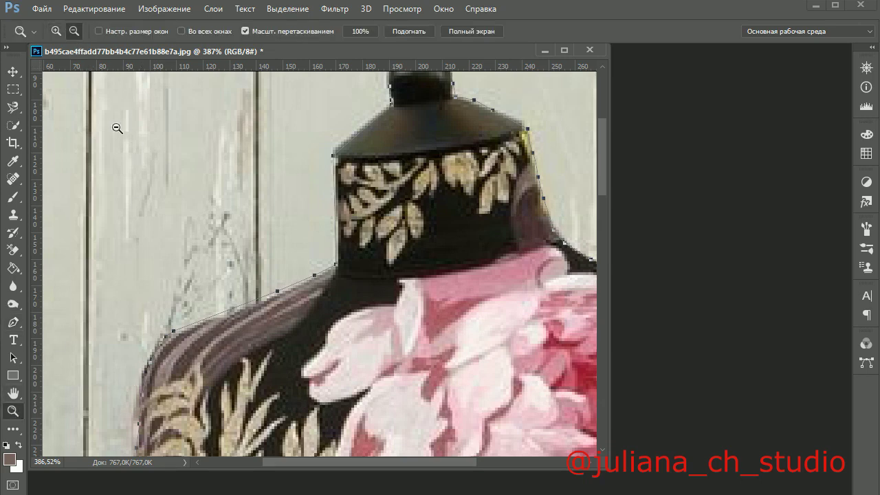
{"action": "left_click", "coordinate": [127, 140]}
{"action": "left_click", "coordinate": [129, 142]}
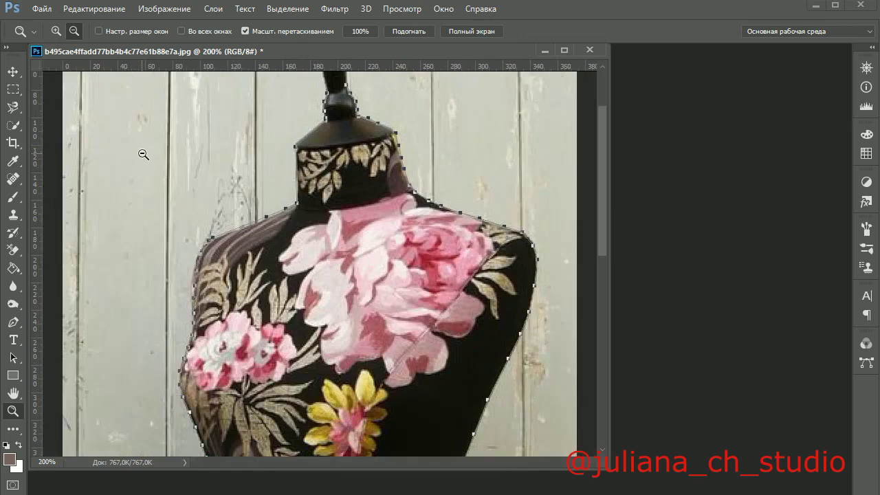
{"action": "left_click", "coordinate": [140, 149]}
{"action": "left_click", "coordinate": [145, 156]}
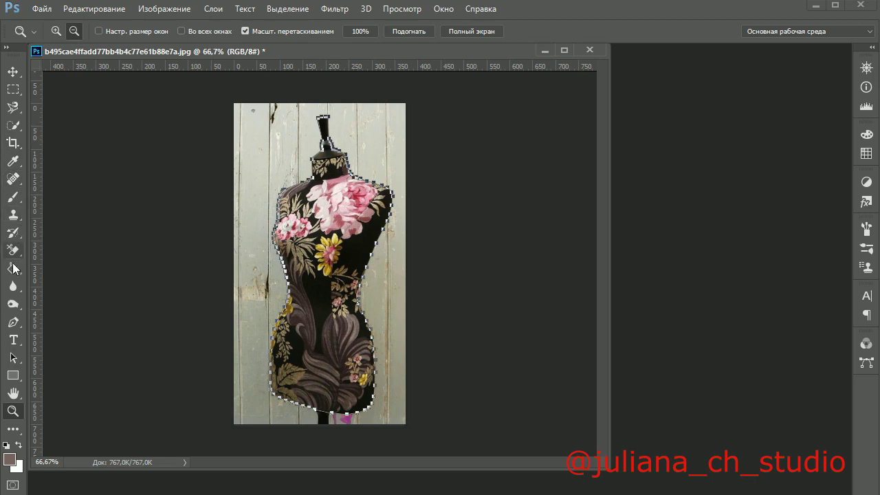
Step: Convert the Pen tool path around the mannequin into a selection
{"action": "left_click", "coordinate": [14, 325]}
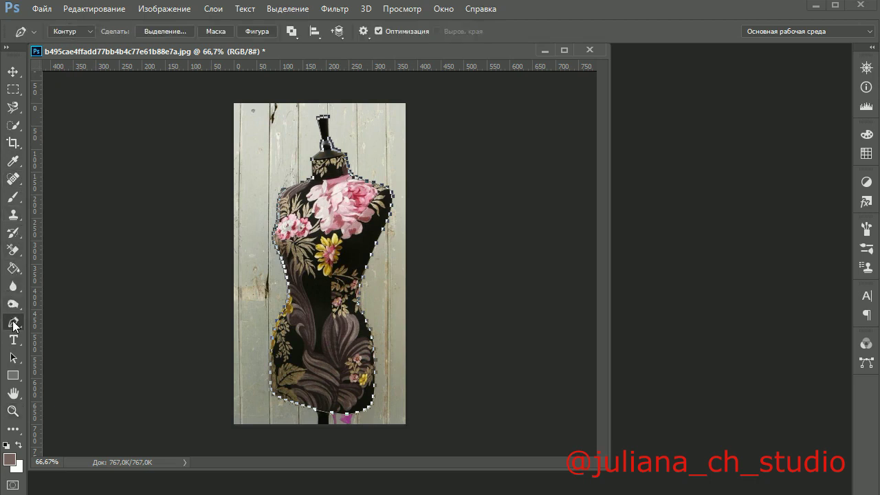
{"action": "right_click", "coordinate": [359, 177]}
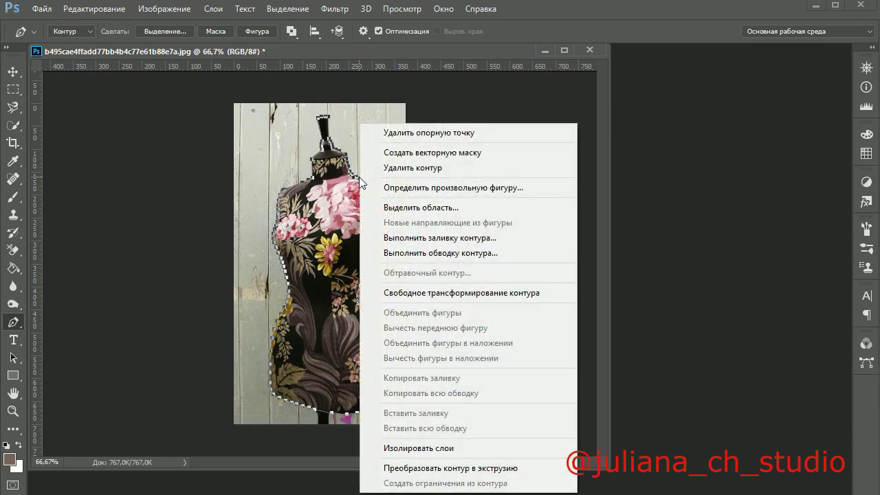
{"action": "left_click", "coordinate": [408, 209]}
{"action": "left_click", "coordinate": [518, 135]}
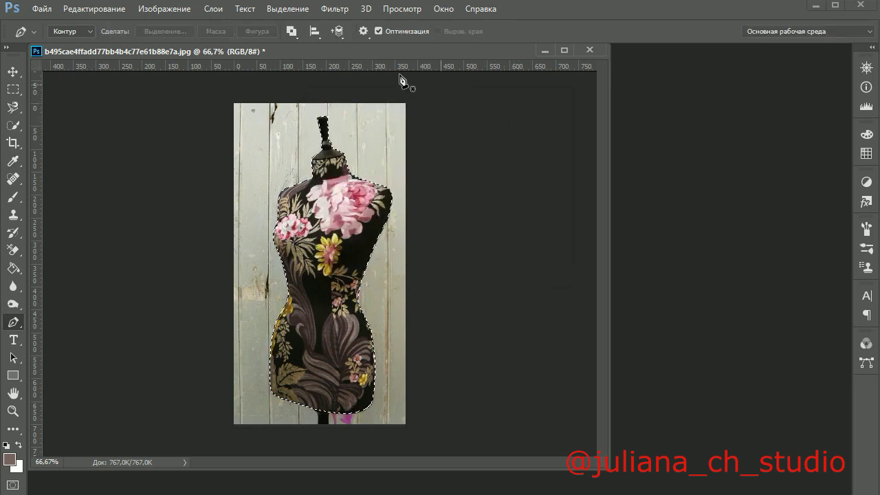
Step: Create a new 10 × 15 cm RGB document at 300 pixels/inch with a white background and place it beside the photo
{"action": "left_click", "coordinate": [43, 8]}
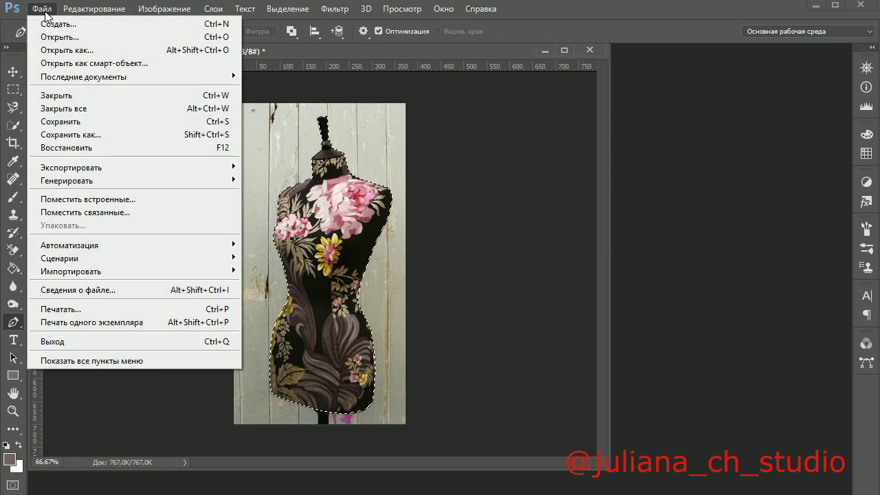
{"action": "left_click", "coordinate": [52, 23]}
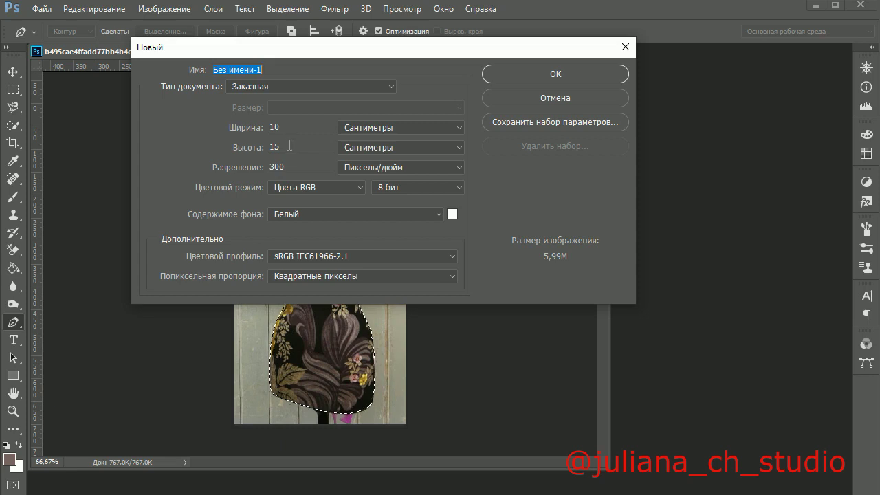
{"action": "left_click", "coordinate": [332, 216]}
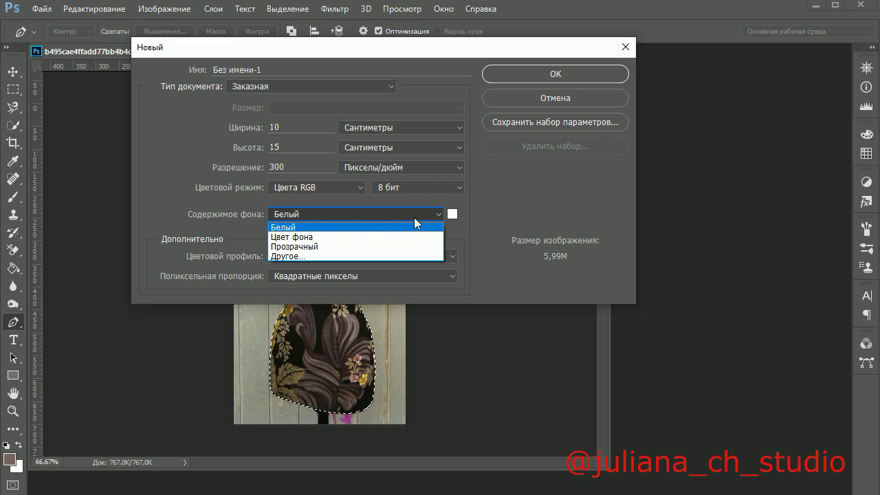
{"action": "left_click", "coordinate": [527, 71]}
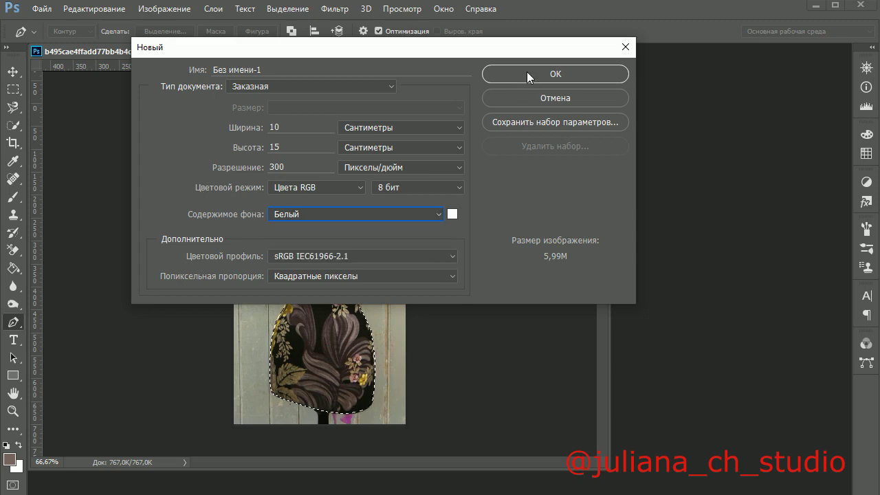
{"action": "left_click", "coordinate": [579, 75]}
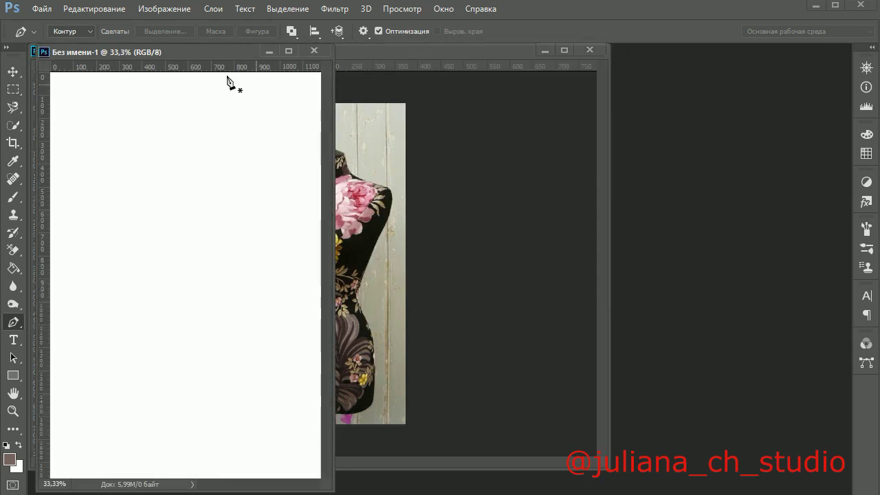
{"action": "left_click_drag", "start_coordinate": [190, 51], "coordinate": [255, 74]}
{"action": "left_click_drag", "start_coordinate": [514, 127], "coordinate": [642, 77]}
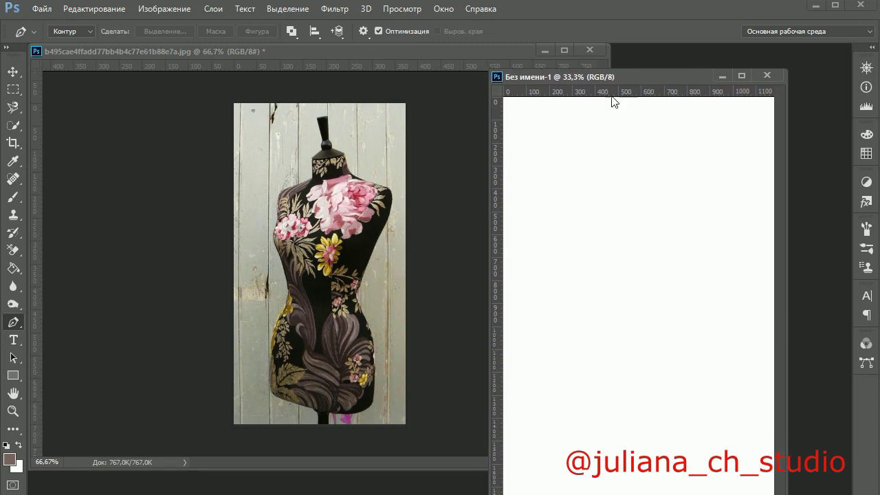
Step: Set the foreground colour to the light grey-beige bdb0ad
{"action": "left_click", "coordinate": [13, 163]}
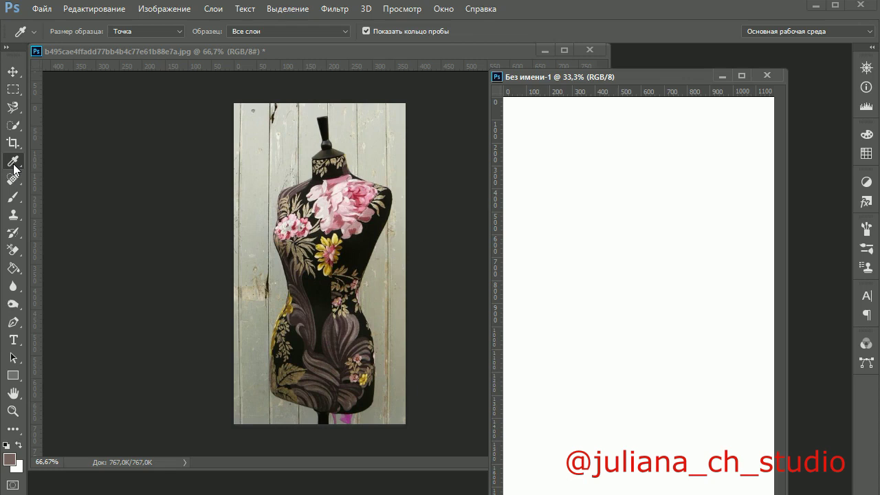
{"action": "left_click", "coordinate": [9, 457]}
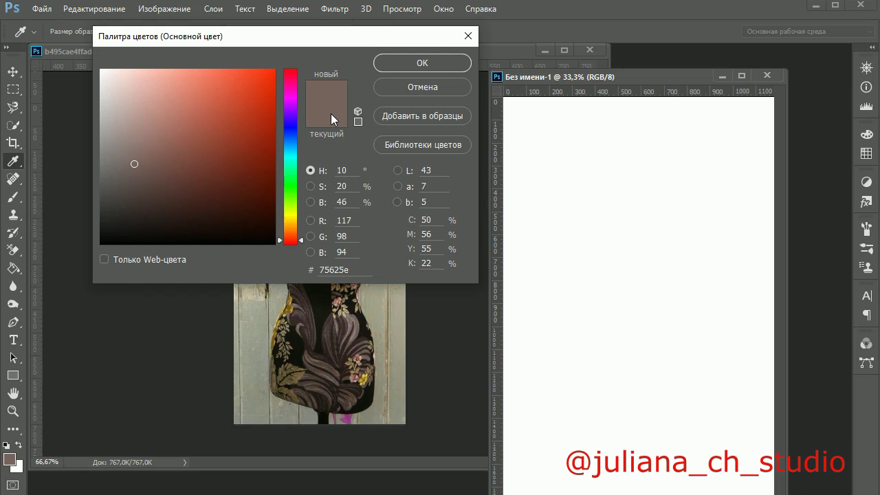
{"action": "mouse_move", "coordinate": [131, 168]}
{"action": "left_mouse_down"}
{"action": "mouse_move", "coordinate": [112, 124]}
{"action": "mouse_move", "coordinate": [127, 116]}
{"action": "mouse_move", "coordinate": [121, 179]}
{"action": "mouse_move", "coordinate": [142, 187]}
{"action": "mouse_move", "coordinate": [114, 137]}
{"action": "mouse_move", "coordinate": [117, 122]}
{"action": "mouse_move", "coordinate": [151, 115]}
{"action": "mouse_move", "coordinate": [149, 92]}
{"action": "mouse_move", "coordinate": [144, 122]}
{"action": "mouse_move", "coordinate": [131, 98]}
{"action": "mouse_move", "coordinate": [116, 115]}
{"action": "left_mouse_up"}
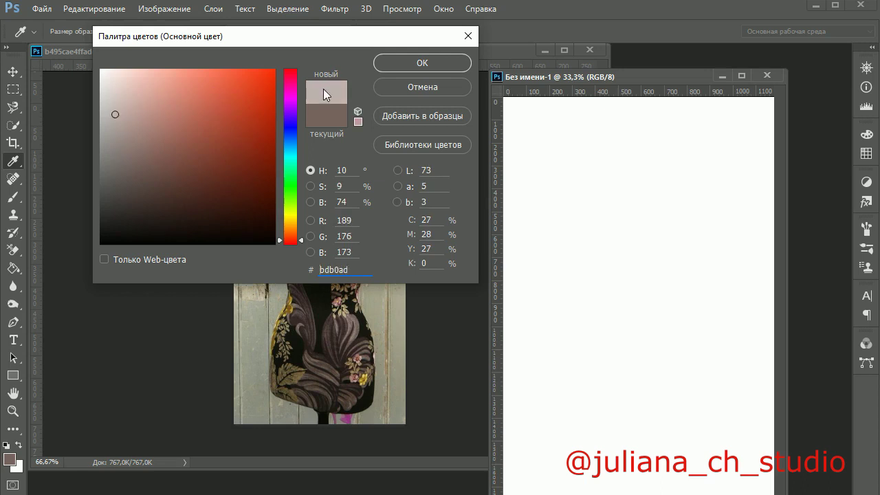
{"action": "left_click", "coordinate": [410, 67]}
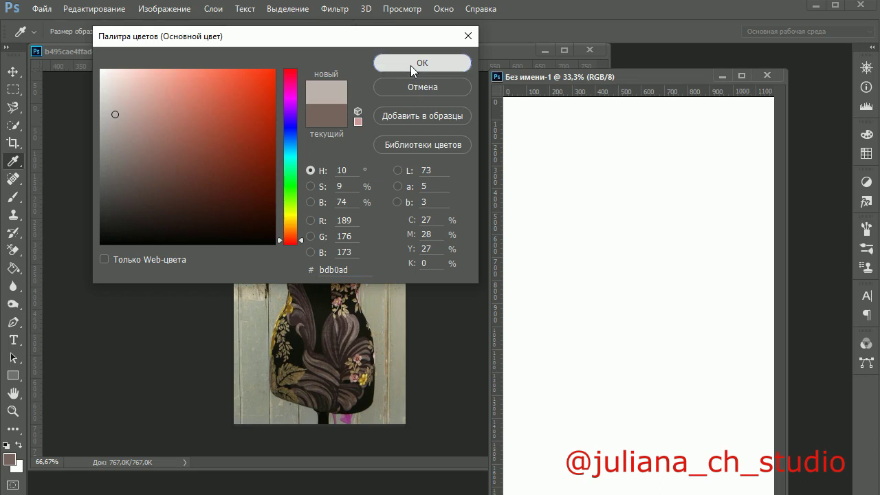
Step: Fill the new document's white background with the foreground colour using the Paint Bucket tool
{"action": "left_click", "coordinate": [18, 268]}
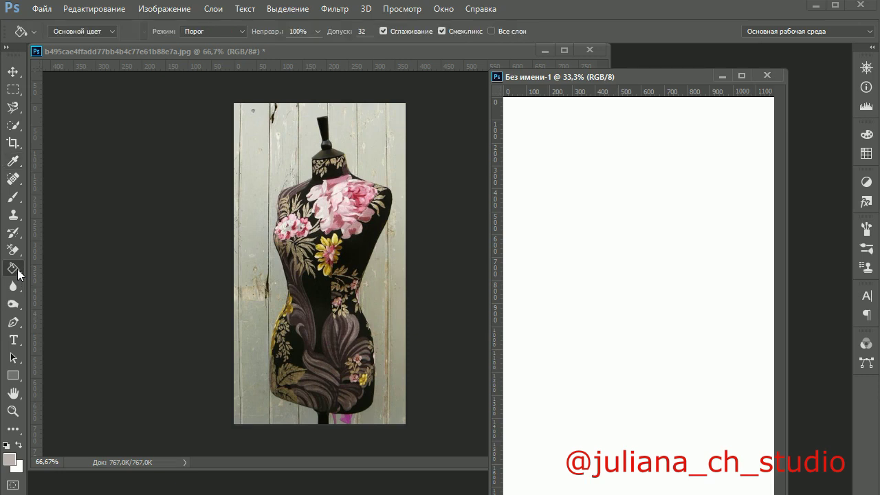
{"action": "right_click", "coordinate": [17, 269]}
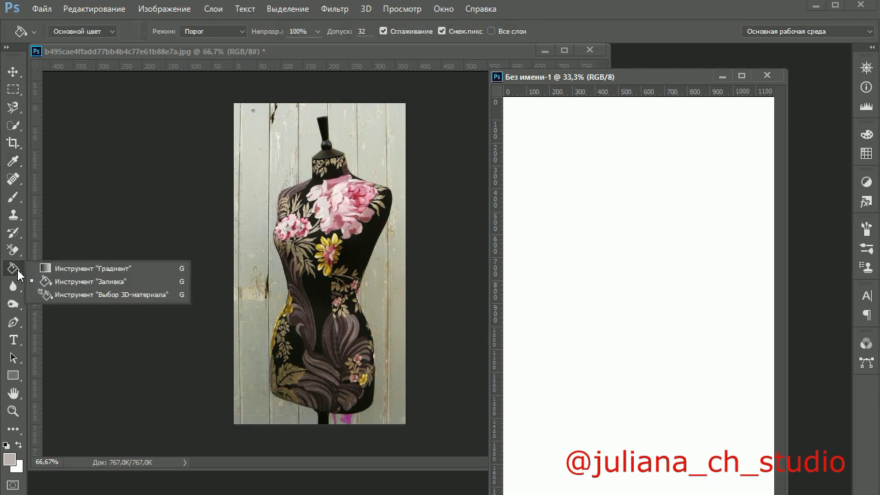
{"action": "left_click", "coordinate": [61, 283]}
{"action": "left_click", "coordinate": [659, 242]}
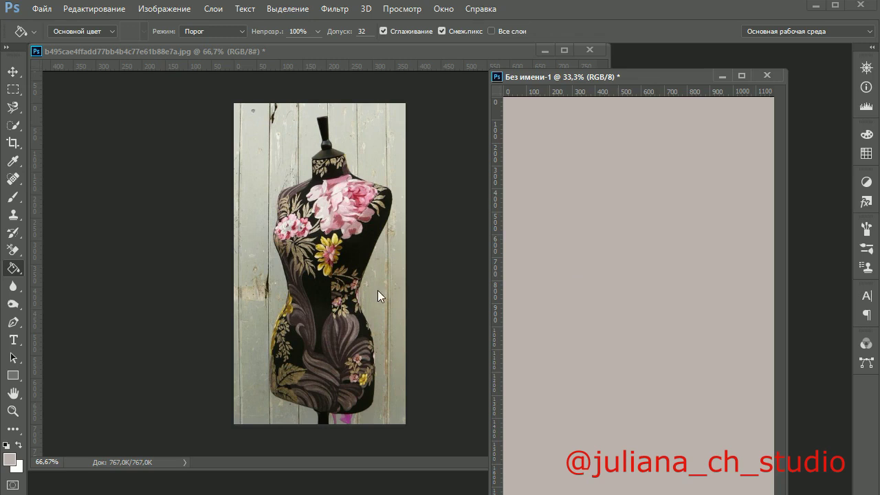
Step: Move the selected mannequin from the photo into the middle of the new document with the Move tool
{"action": "left_click", "coordinate": [295, 55]}
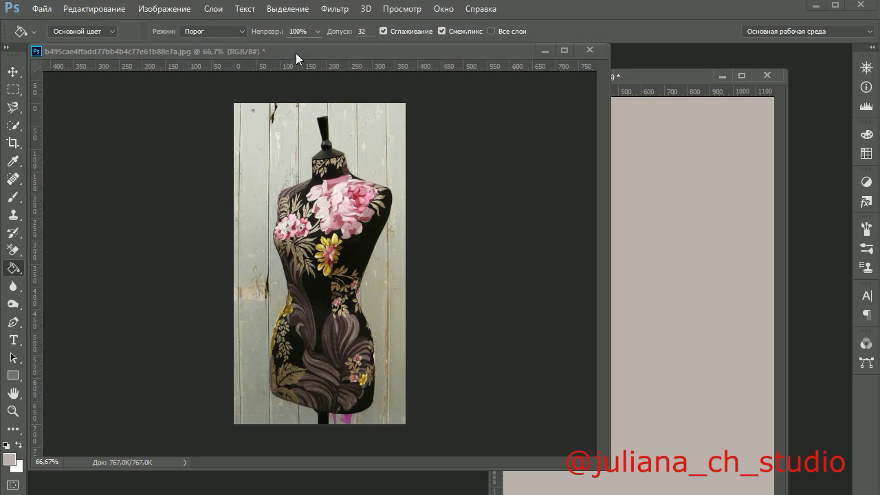
{"action": "left_click", "coordinate": [15, 72]}
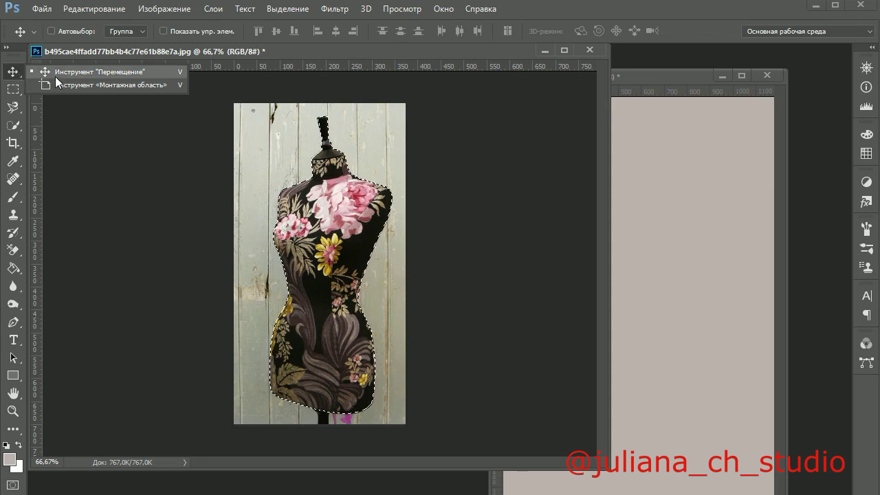
{"action": "left_click", "coordinate": [66, 71]}
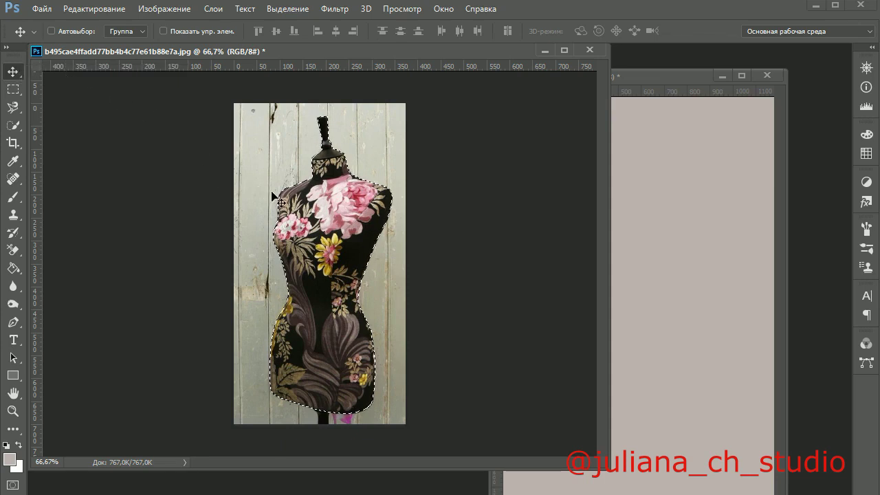
{"action": "left_click_drag", "start_coordinate": [321, 208], "coordinate": [634, 278]}
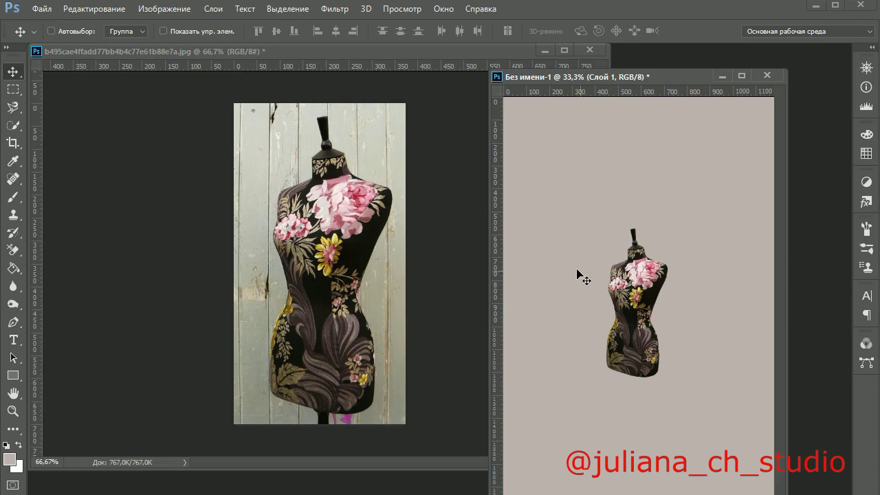
Step: Enlarge the mannequin with Free Transform to about 246% in width and height, keeping the whole document in view
{"action": "left_click", "coordinate": [76, 10]}
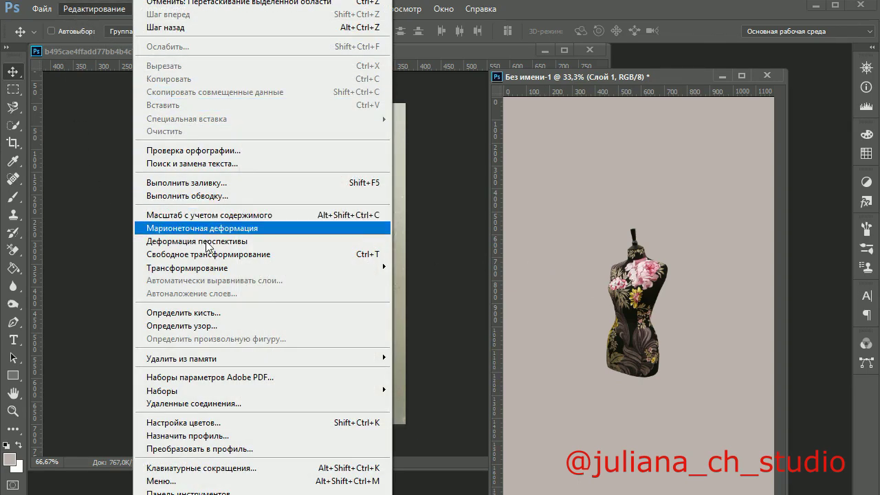
{"action": "left_click", "coordinate": [219, 256]}
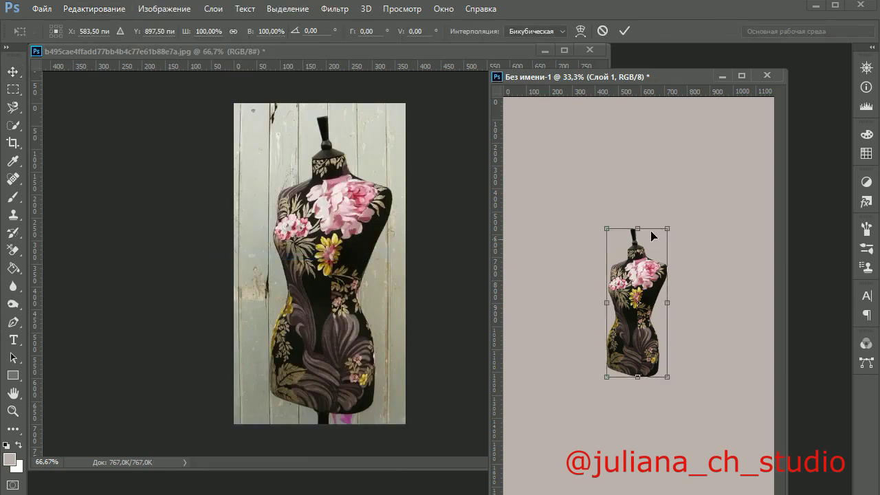
{"action": "left_click_drag", "start_coordinate": [667, 227], "coordinate": [728, 121]}
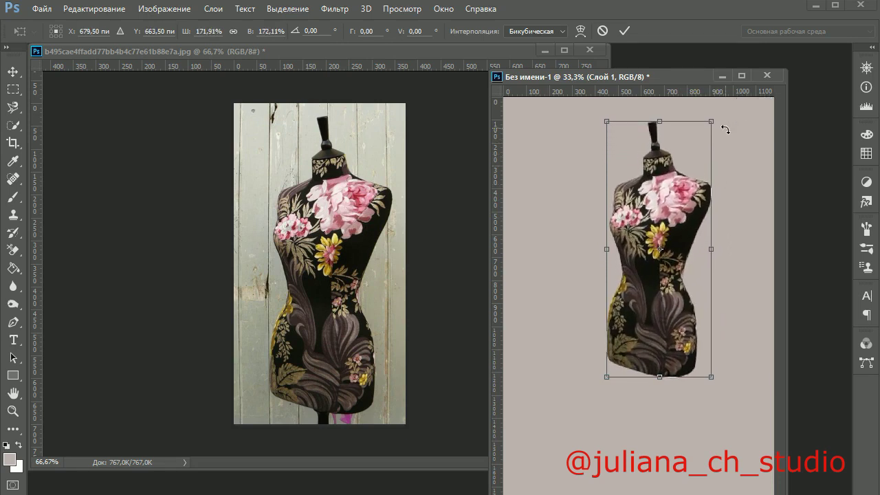
{"action": "left_click_drag", "start_coordinate": [606, 379], "coordinate": [547, 485]}
{"action": "left_click_drag", "start_coordinate": [605, 81], "coordinate": [556, 61]}
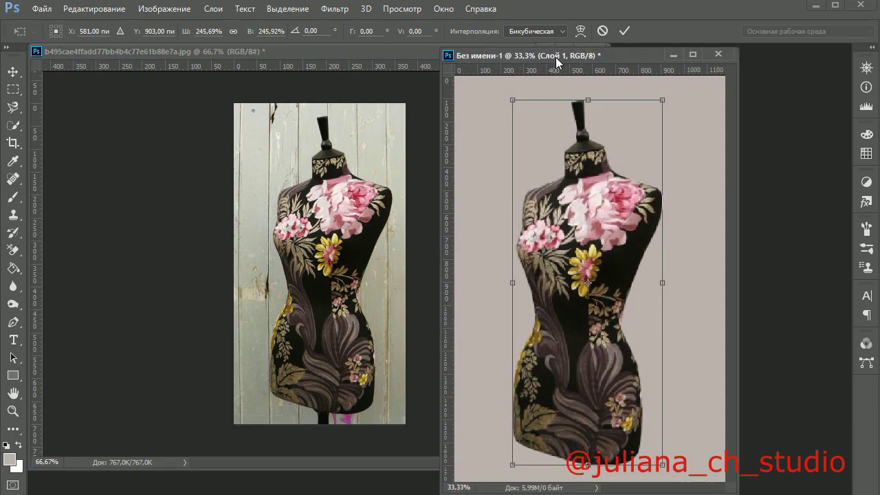
Step: Fine-tune the mannequin's scale to about 246.4% by 246.8%, shift it slightly to the right and apply the transformation
{"action": "mouse_move", "coordinate": [663, 102]}
{"action": "left_mouse_down"}
{"action": "mouse_move", "coordinate": [669, 86]}
{"action": "mouse_move", "coordinate": [662, 98]}
{"action": "left_mouse_up"}
{"action": "left_click_drag", "start_coordinate": [586, 283], "coordinate": [592, 284]}
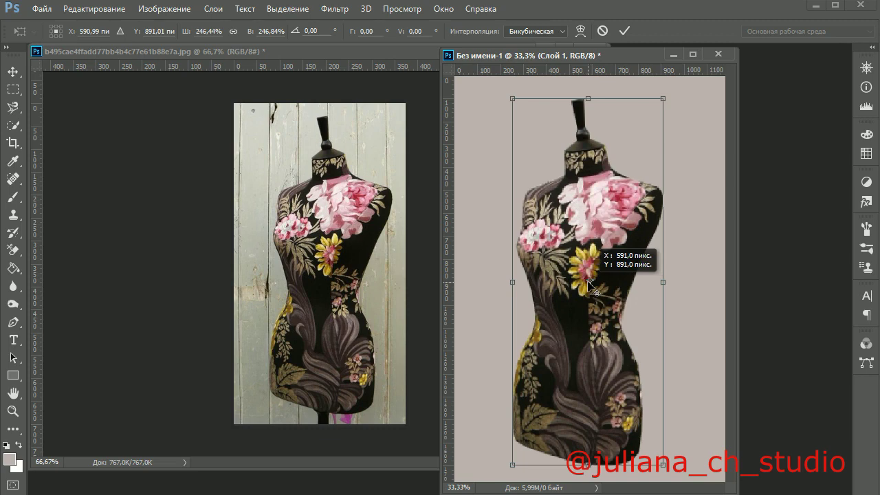
{"action": "left_click_drag", "start_coordinate": [590, 253], "coordinate": [600, 253]}
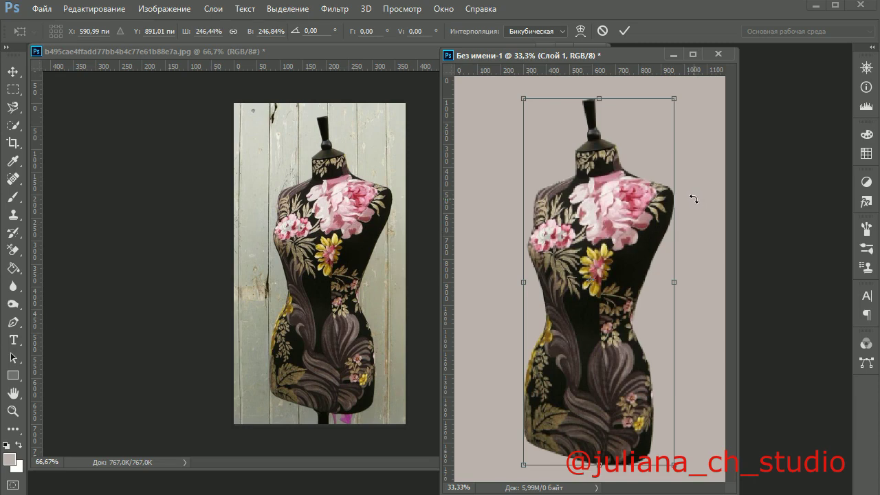
{"action": "key", "text": "Return"}
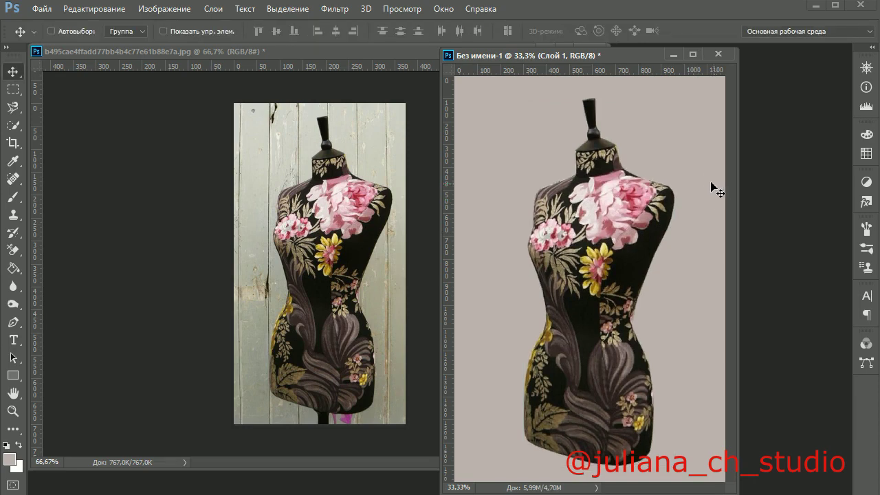
Step: Start saving the new composition under a new name, entering 11 as the file name
{"action": "mouse_move", "coordinate": [629, 59]}
{"action": "left_mouse_down"}
{"action": "mouse_move", "coordinate": [483, 58]}
{"action": "mouse_move", "coordinate": [605, 74]}
{"action": "mouse_move", "coordinate": [623, 66]}
{"action": "left_mouse_up"}
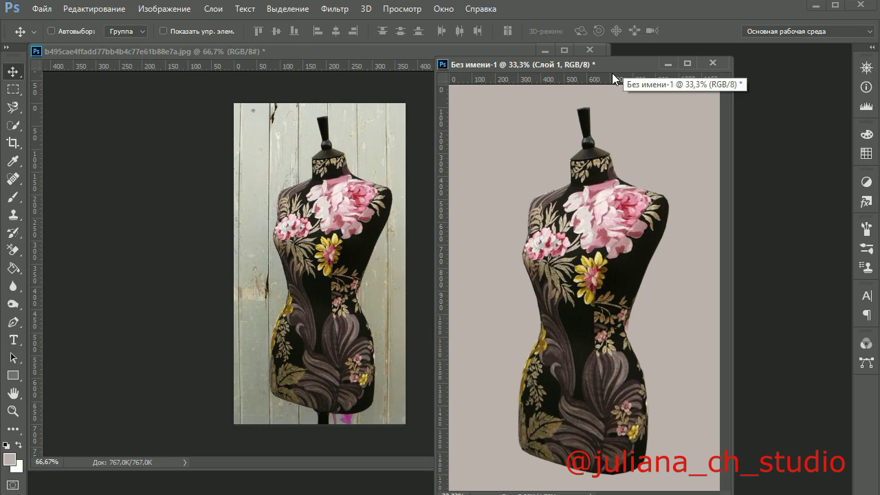
{"action": "left_click", "coordinate": [42, 9]}
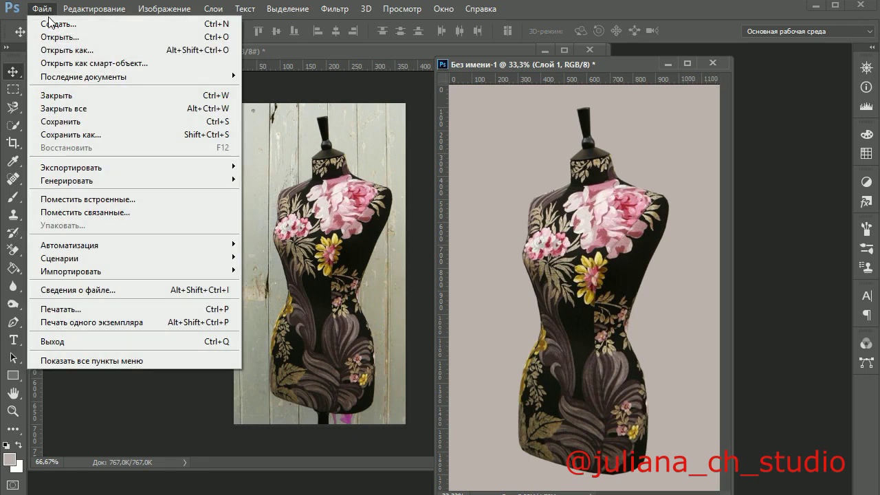
{"action": "left_click", "coordinate": [87, 136]}
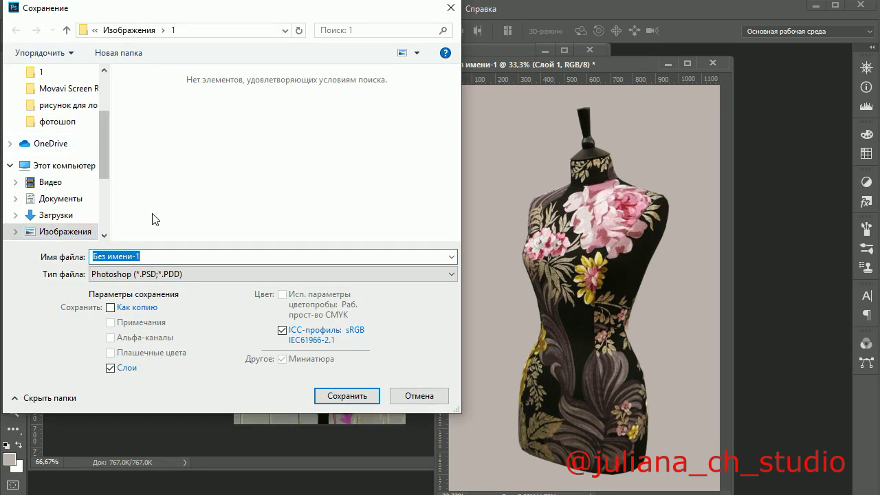
{"action": "left_click", "coordinate": [178, 255]}
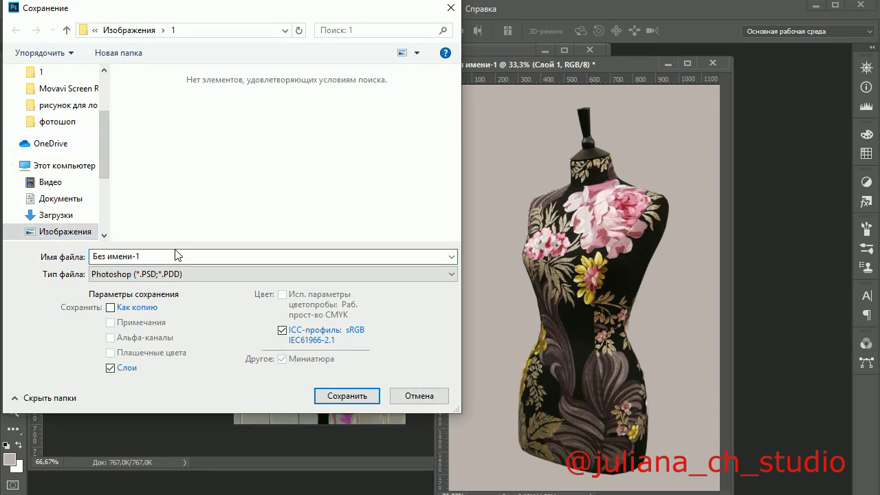
{"action": "key", "text": "BackSpace"}
{"action": "key", "text": "BackSpace"}
{"action": "key", "text": "BackSpace"}
{"action": "key", "text": "BackSpace"}
{"action": "key", "text": "BackSpace"}
{"action": "key", "text": "BackSpace"}
Step: Save the file in JPEG format with quality 5 and the baseline (standard) format option
{"action": "left_click", "coordinate": [156, 274]}
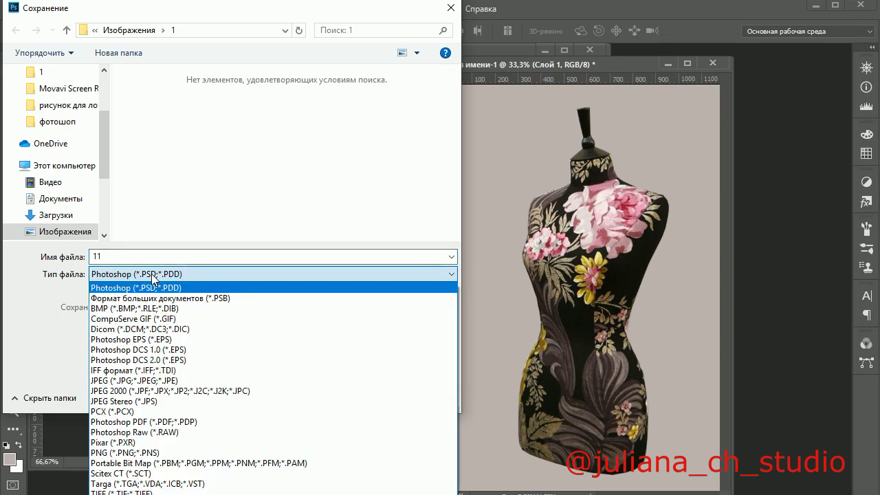
{"action": "left_click", "coordinate": [162, 380]}
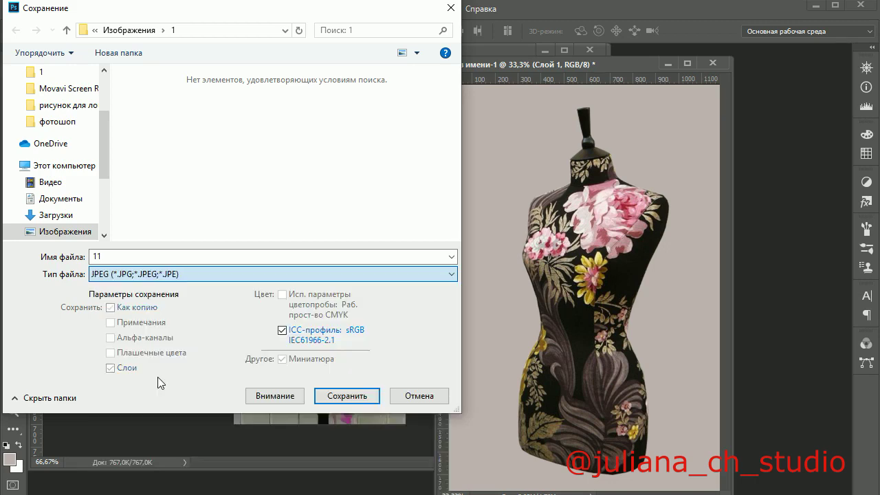
{"action": "left_click", "coordinate": [328, 394]}
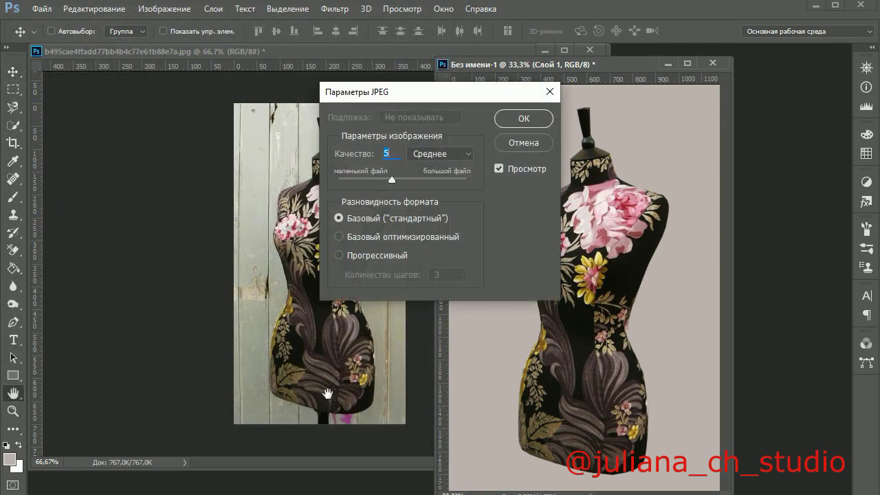
{"action": "left_click", "coordinate": [520, 121]}
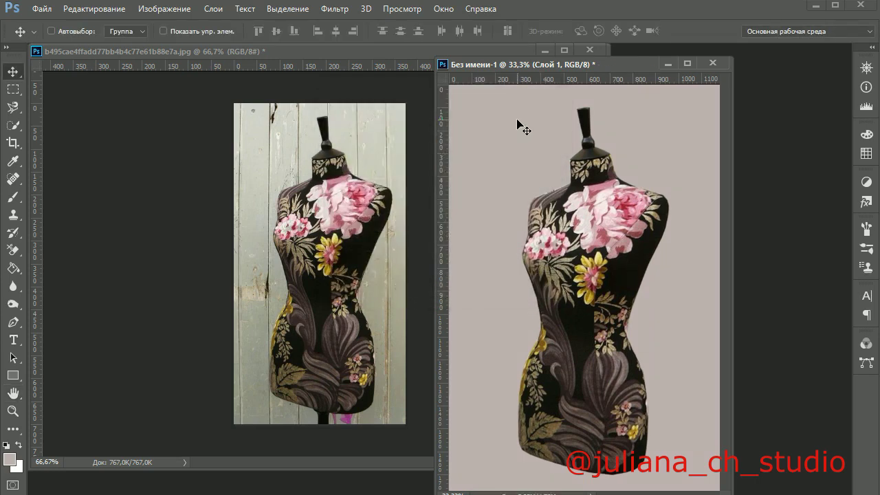
Step: Close the saved composition and create a new 10 × 15 cm, 300 ppi RGB document with transparent background contents, placed beside the mannequin photo
{"action": "key", "text": "ctrl+Tab"}
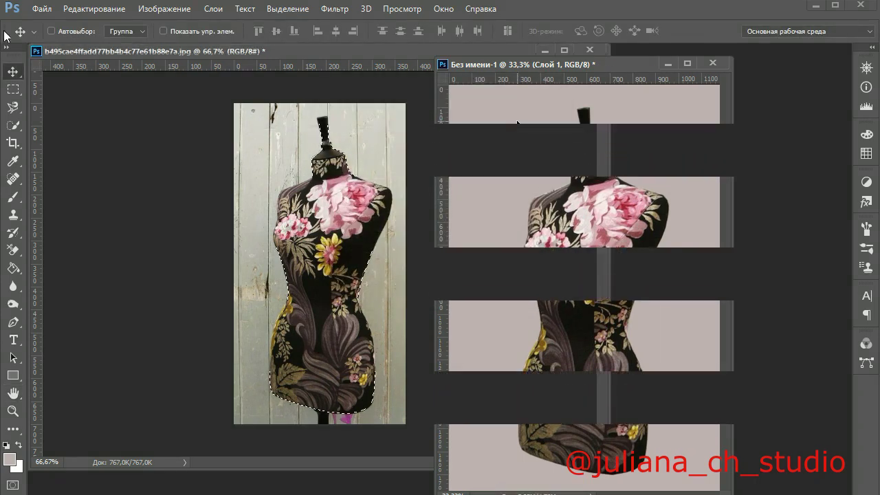
{"action": "left_click", "coordinate": [41, 8]}
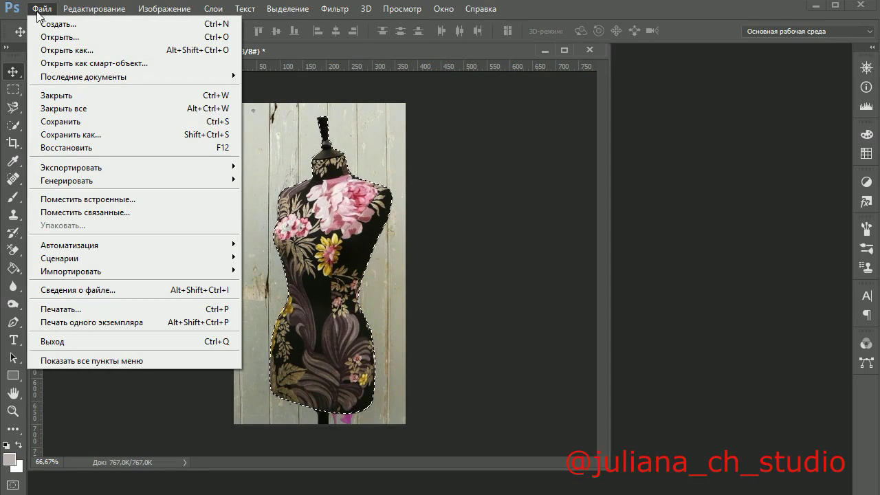
{"action": "left_click", "coordinate": [49, 25]}
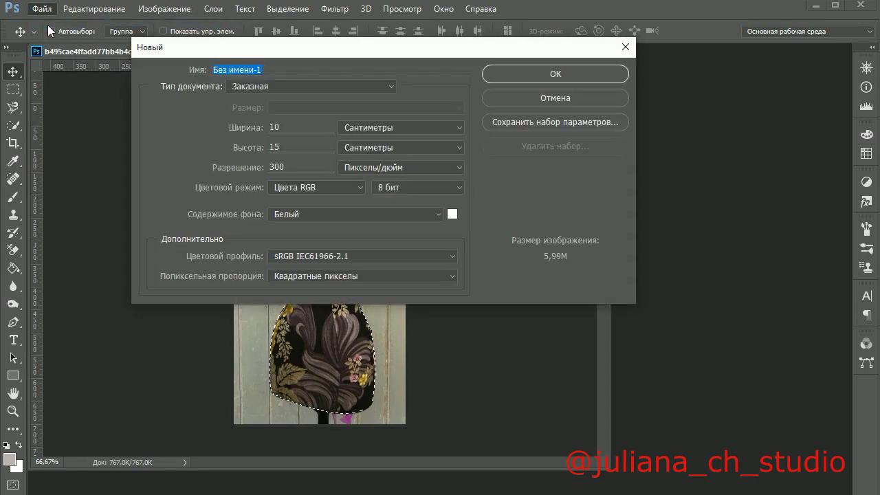
{"action": "left_click", "coordinate": [440, 213]}
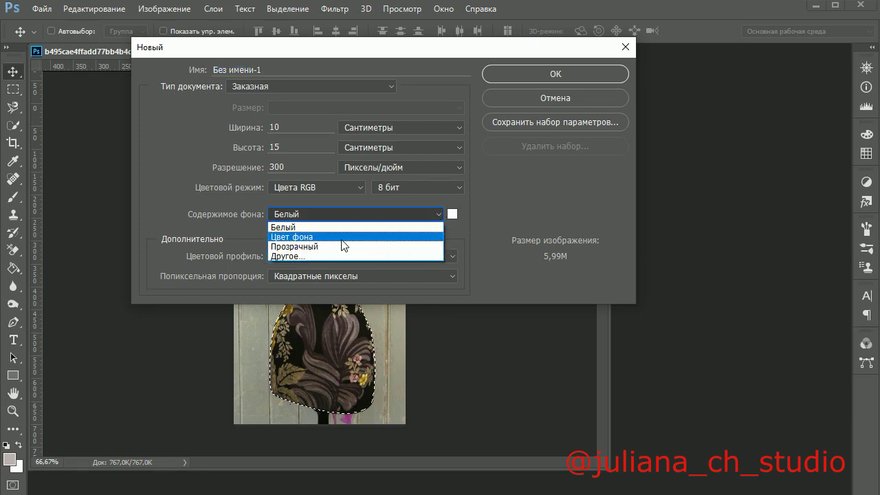
{"action": "left_click", "coordinate": [317, 246]}
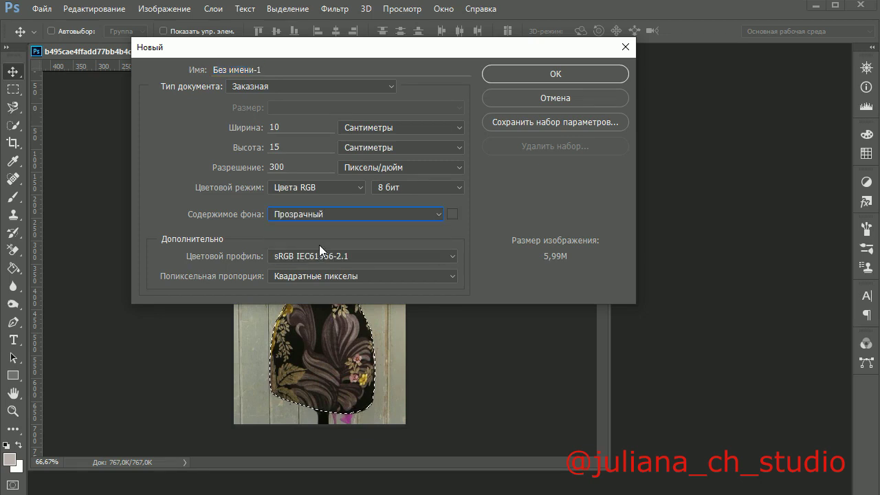
{"action": "left_click", "coordinate": [508, 75]}
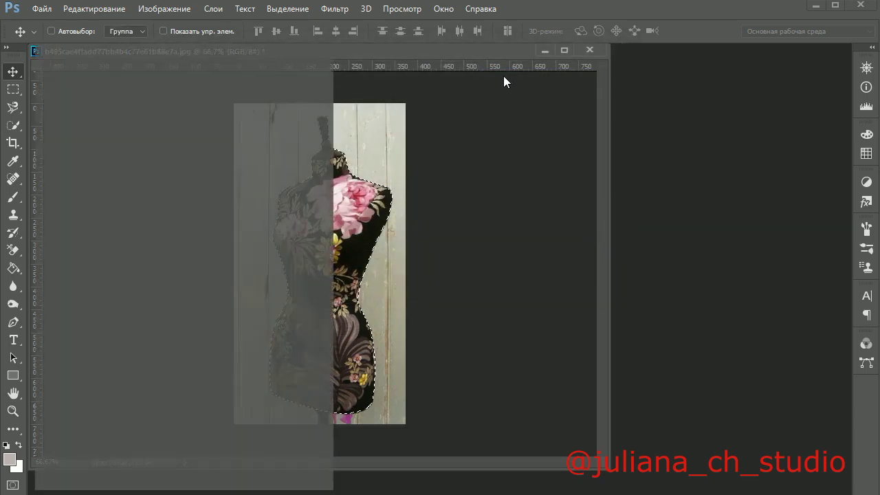
{"action": "left_click_drag", "start_coordinate": [179, 50], "coordinate": [605, 57]}
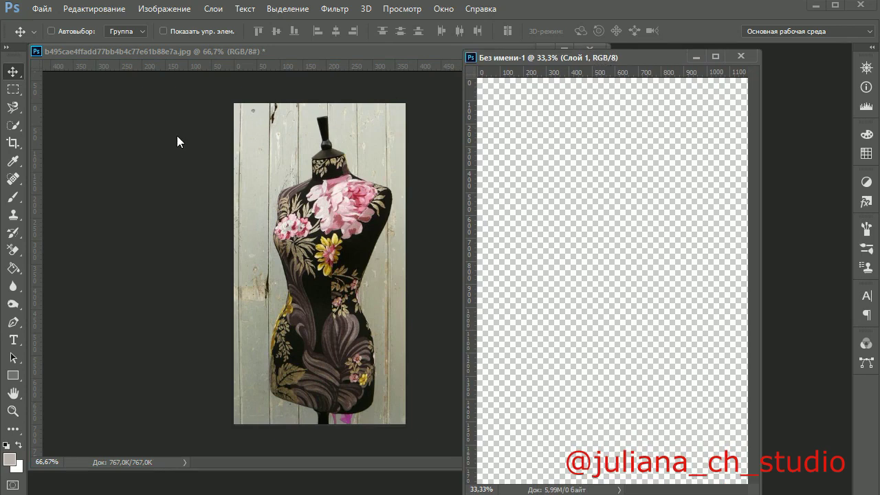
Step: Copy the selected mannequin from its photo into the middle of the new transparent document with the Move tool
{"action": "left_click", "coordinate": [268, 57]}
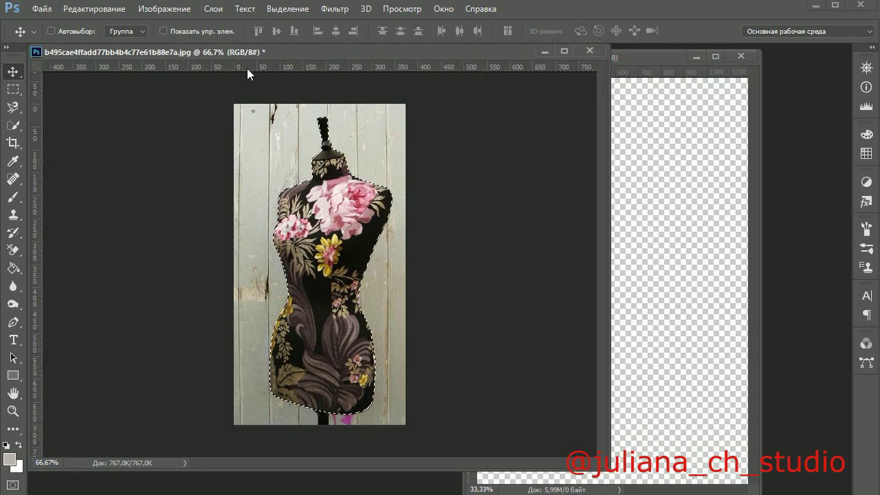
{"action": "right_click", "coordinate": [13, 72]}
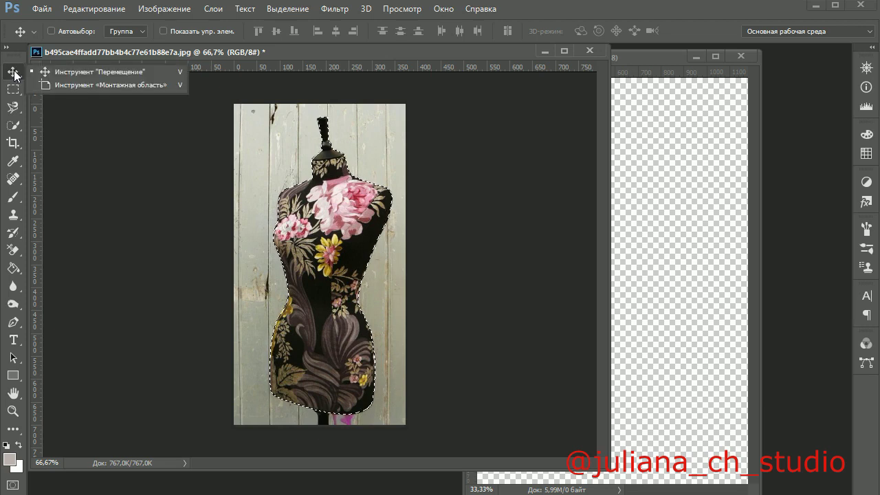
{"action": "left_click", "coordinate": [66, 71]}
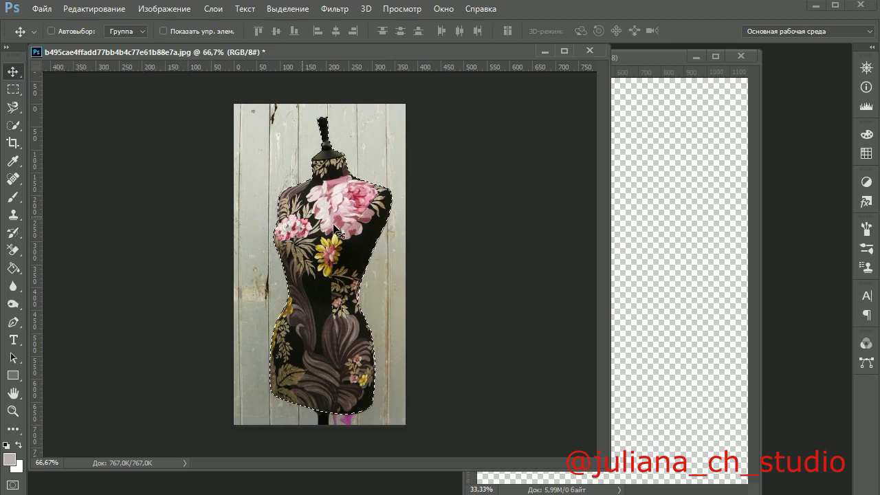
{"action": "left_click_drag", "start_coordinate": [331, 222], "coordinate": [624, 238]}
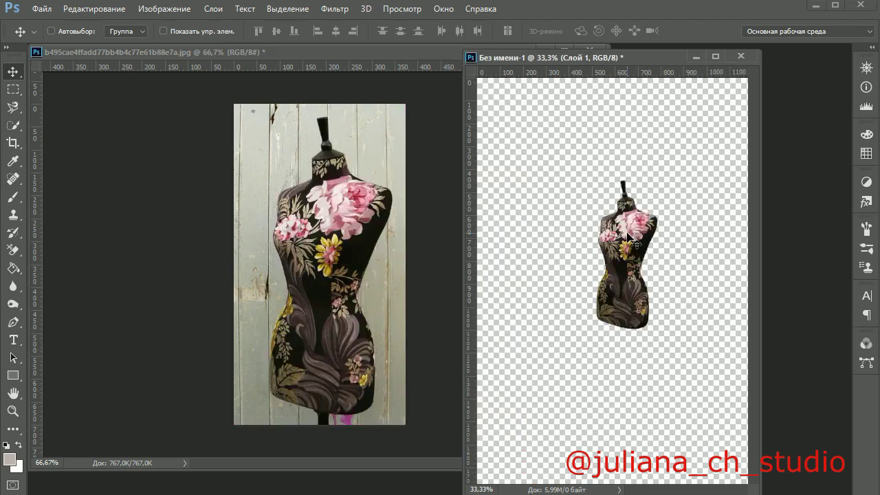
Step: Enlarge the mannequin with Free Transform to about 245% in width and height so it nearly fills the canvas height
{"action": "left_click", "coordinate": [113, 12]}
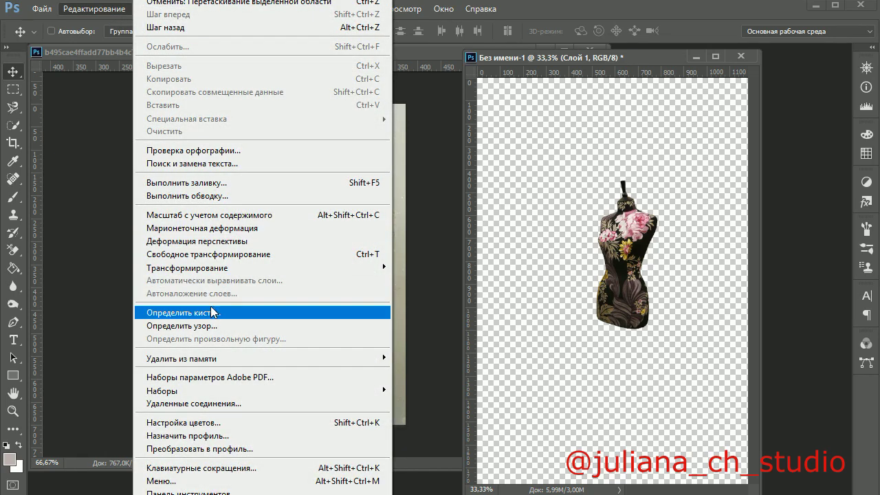
{"action": "left_click", "coordinate": [231, 256]}
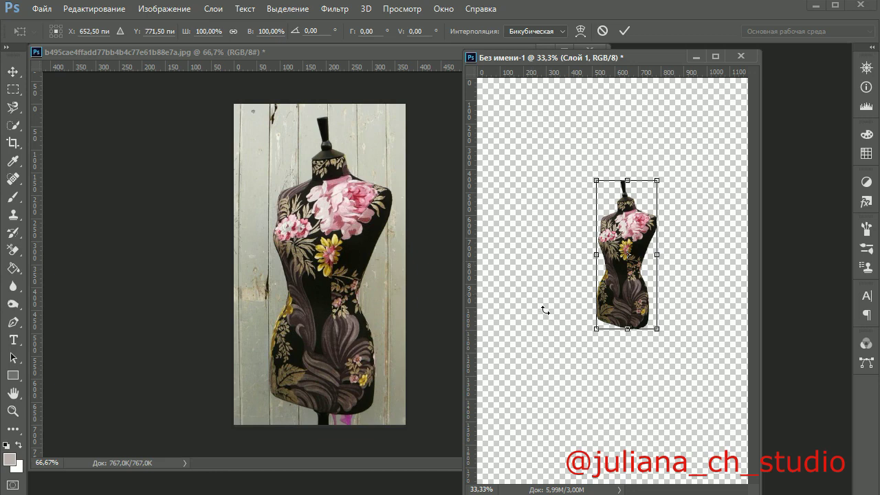
{"action": "left_click_drag", "start_coordinate": [592, 335], "coordinate": [523, 420]}
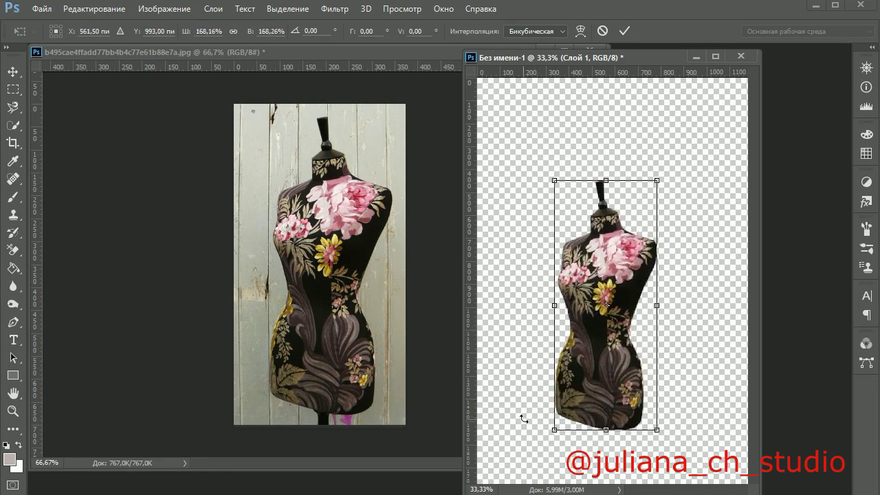
{"action": "left_click_drag", "start_coordinate": [659, 182], "coordinate": [710, 116]}
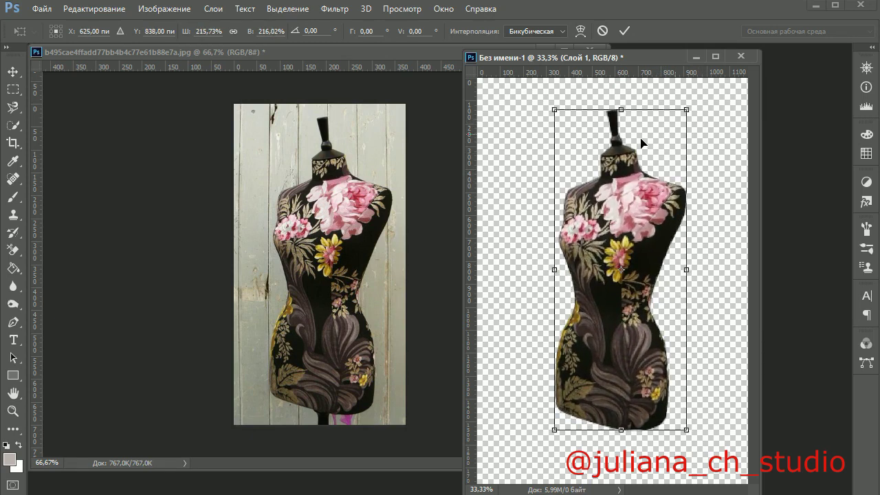
{"action": "mouse_move", "coordinate": [554, 111]}
{"action": "left_mouse_down"}
{"action": "mouse_move", "coordinate": [541, 94]}
{"action": "mouse_move", "coordinate": [550, 98]}
{"action": "left_mouse_up"}
{"action": "left_click_drag", "start_coordinate": [686, 430], "coordinate": [699, 462]}
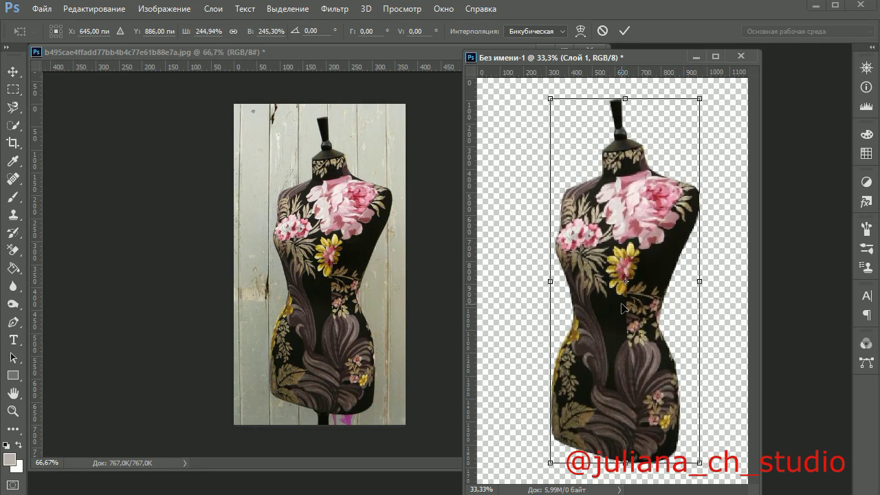
Step: Shift the enlarged mannequin slightly to the left to centre it on the canvas and apply the transformation
{"action": "left_click_drag", "start_coordinate": [621, 301], "coordinate": [617, 301]}
{"action": "left_click_drag", "start_coordinate": [616, 305], "coordinate": [614, 304]}
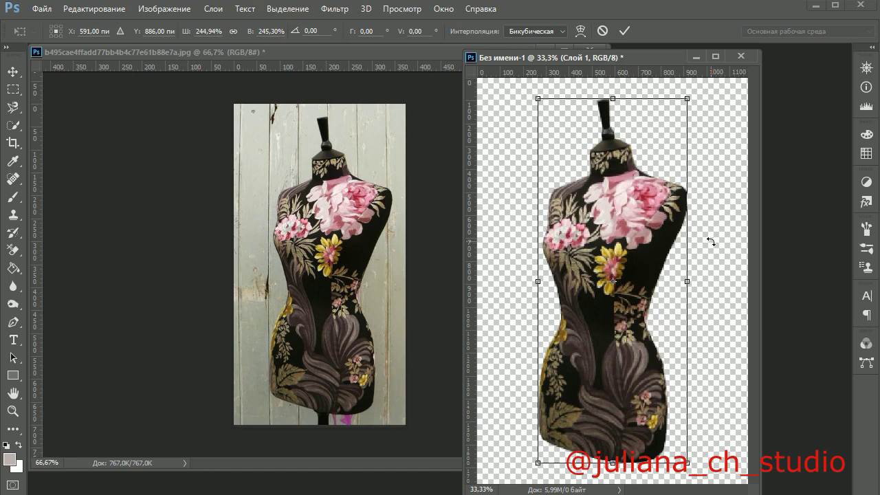
{"action": "key", "text": "Return"}
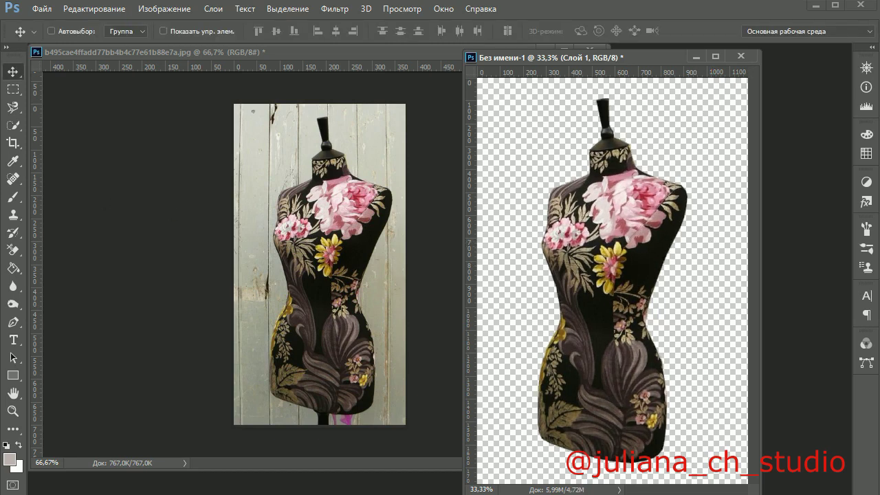
Step: Save the transparent composition as a PNG file named 12 with the smallest/slow compression and no interlacing
{"action": "left_click", "coordinate": [40, 9]}
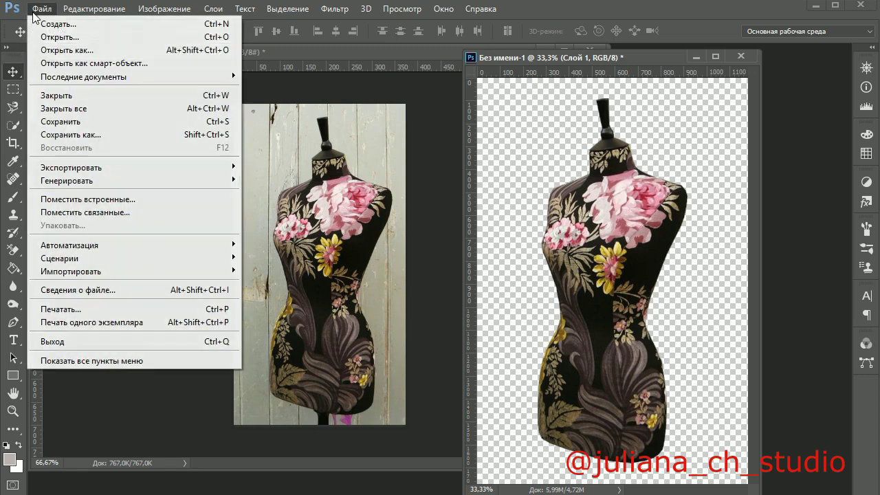
{"action": "left_click", "coordinate": [67, 134]}
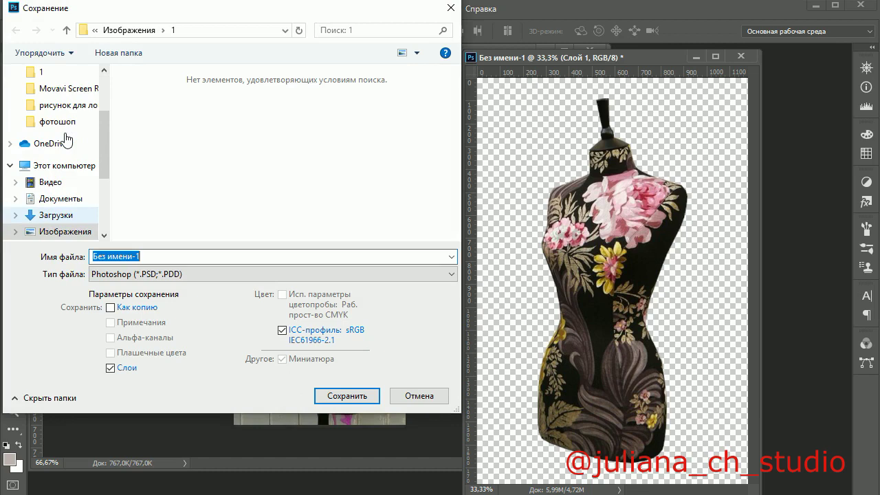
{"action": "left_click", "coordinate": [144, 276]}
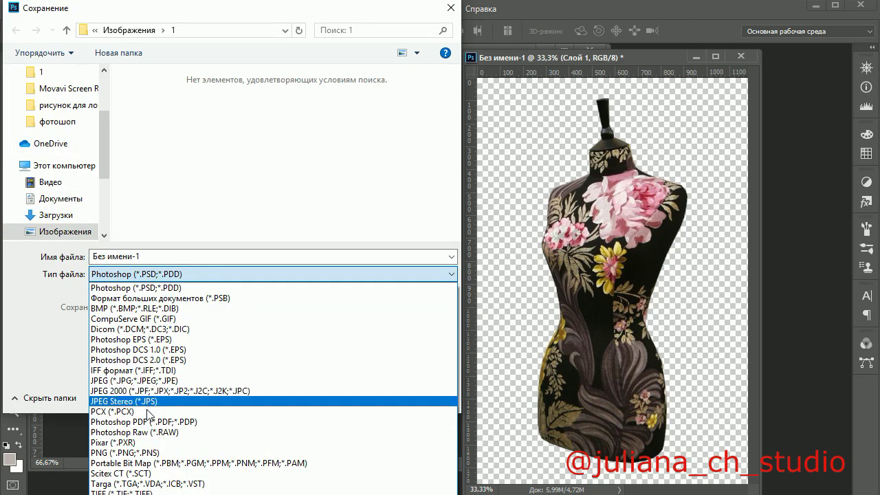
{"action": "left_click", "coordinate": [149, 453]}
{"action": "left_click", "coordinate": [150, 256]}
{"action": "double_click", "coordinate": [150, 256]}
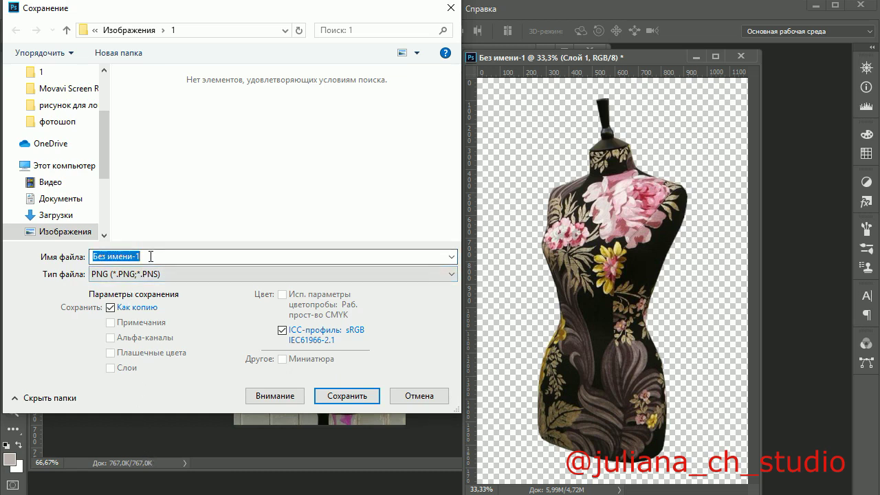
{"action": "type", "text": "12"}
{"action": "left_click", "coordinate": [338, 400]}
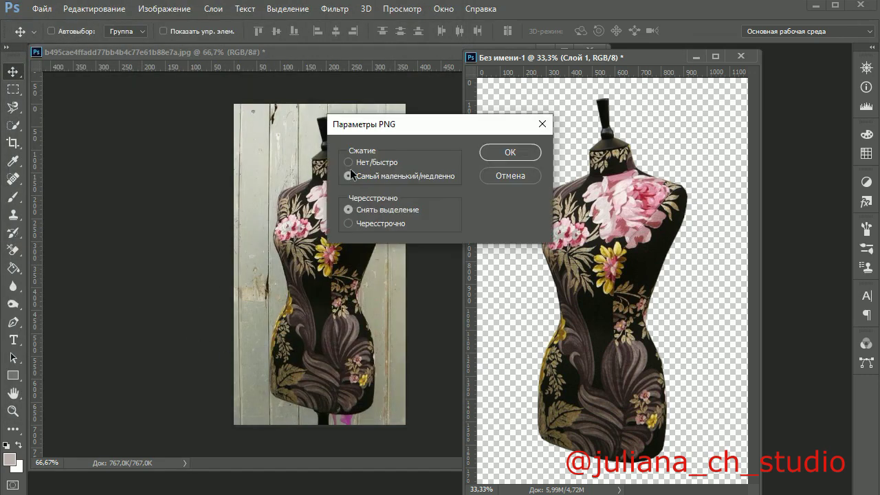
{"action": "left_click", "coordinate": [509, 150]}
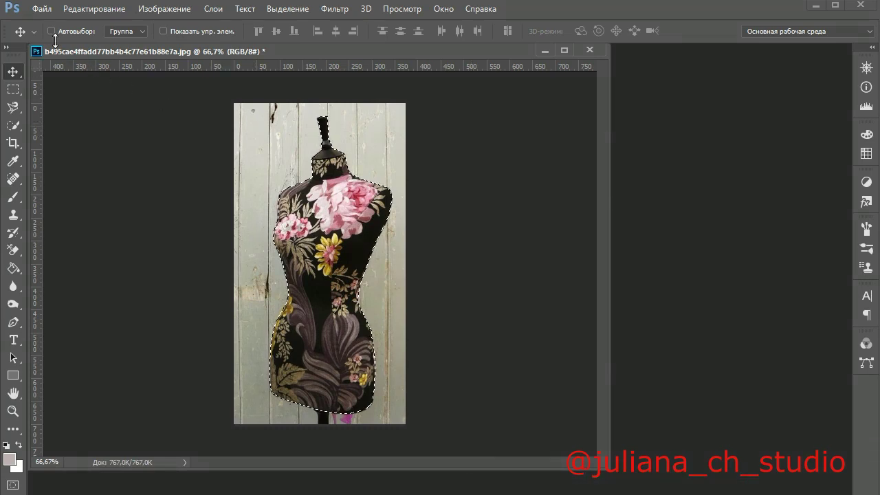
Step: Open the purple-blue cloud sky image from folder 1 and place its window beside the mannequin photo
{"action": "left_click", "coordinate": [37, 8]}
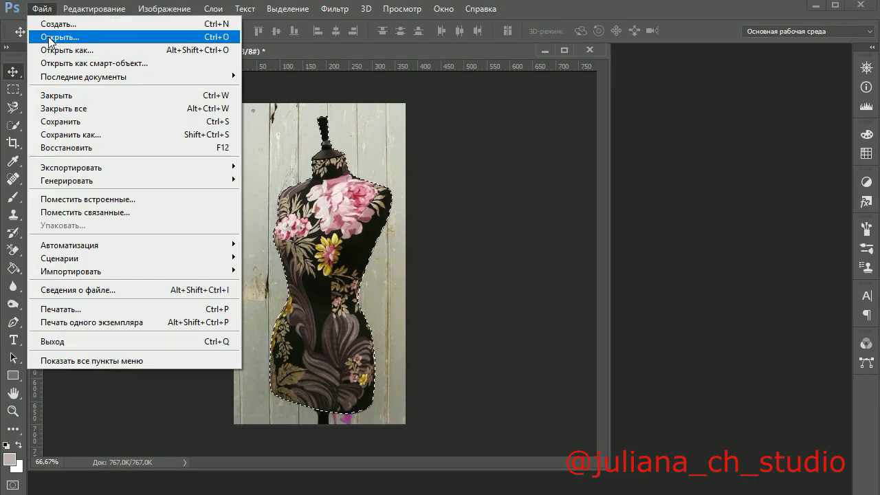
{"action": "left_click", "coordinate": [48, 36]}
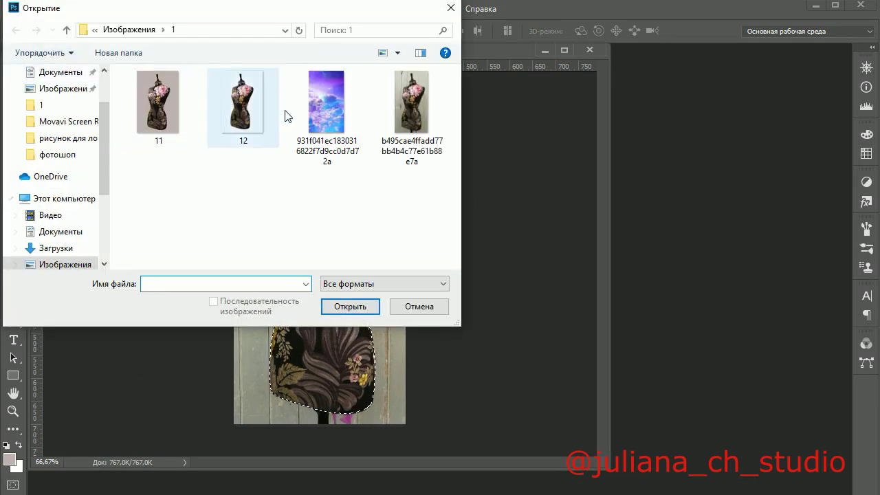
{"action": "left_click", "coordinate": [317, 103]}
{"action": "left_click", "coordinate": [358, 310]}
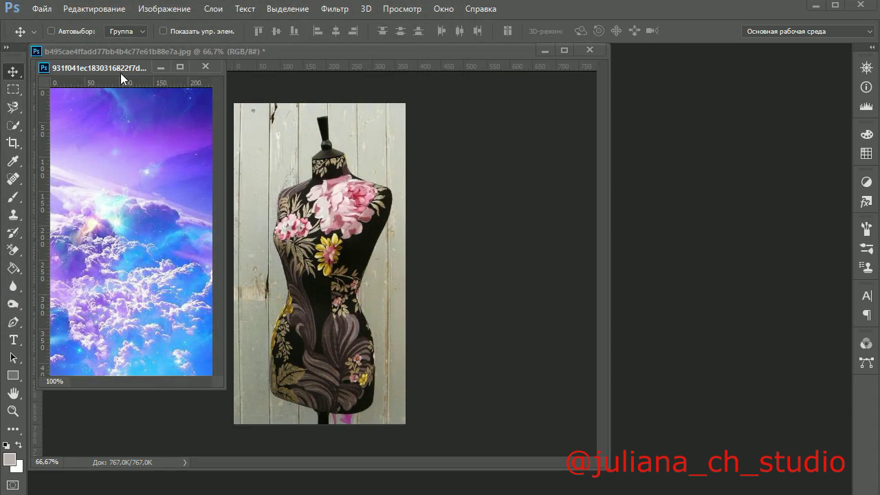
{"action": "left_click_drag", "start_coordinate": [77, 67], "coordinate": [536, 91]}
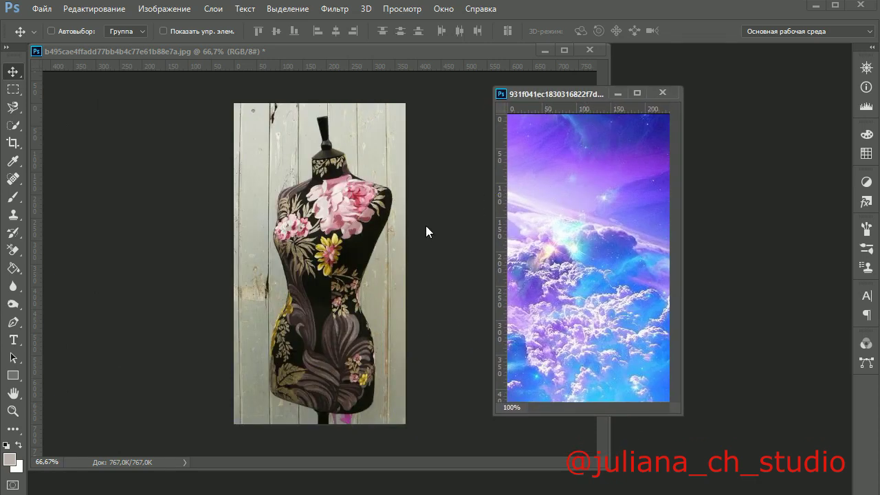
Step: Copy the selected mannequin from its photo onto the sky image and move it to the image's lower left
{"action": "left_click", "coordinate": [183, 51]}
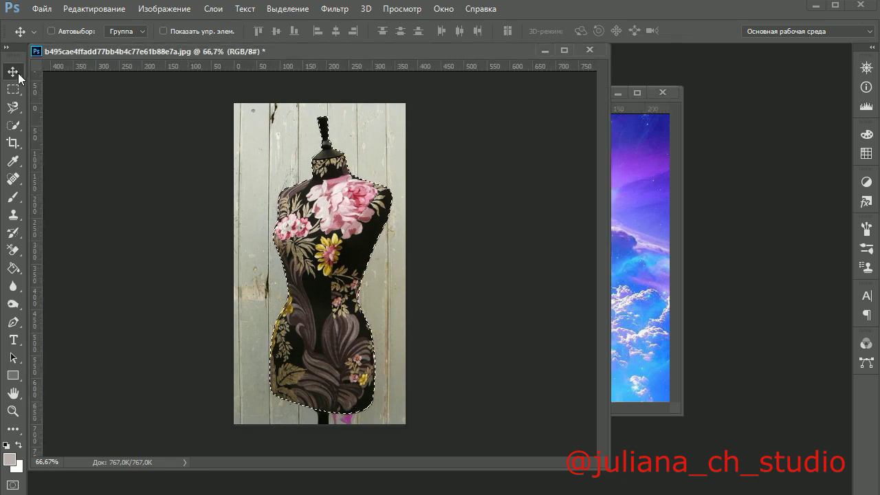
{"action": "left_click_drag", "start_coordinate": [317, 226], "coordinate": [622, 279]}
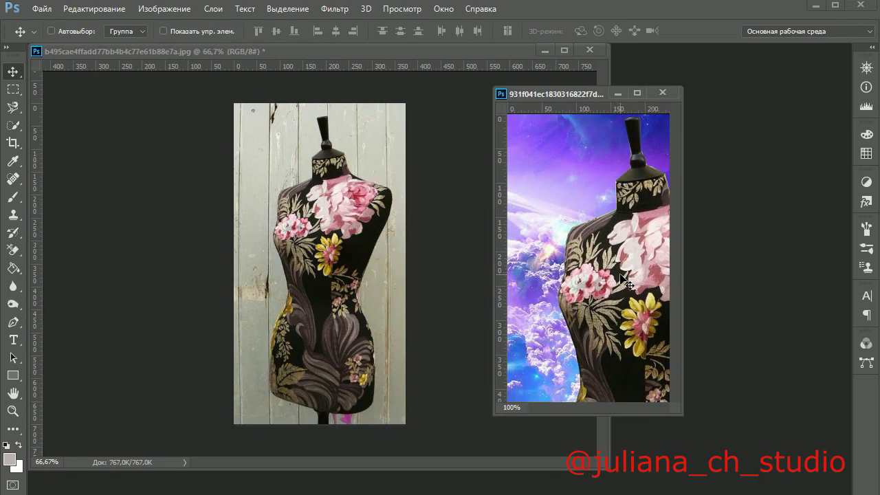
{"action": "left_click_drag", "start_coordinate": [612, 274], "coordinate": [516, 316]}
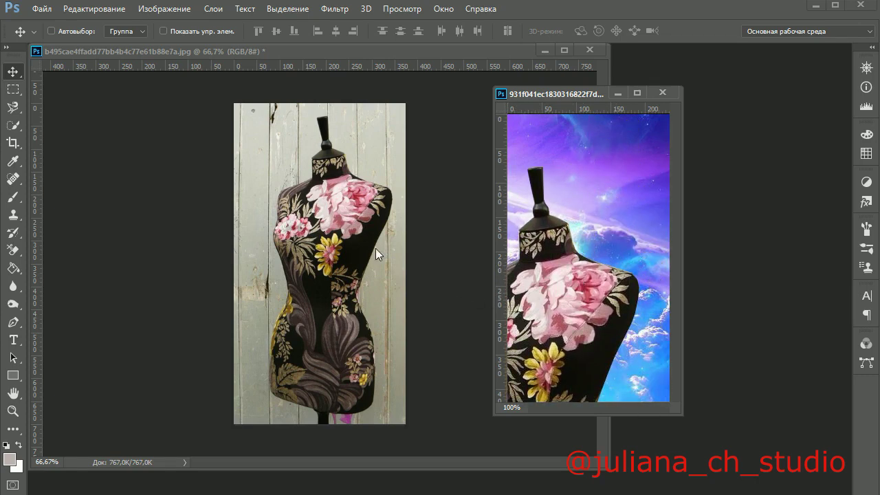
Step: Scale the mannequin on the sky image down proportionally to about 54% with Free Transform
{"action": "left_click", "coordinate": [108, 13]}
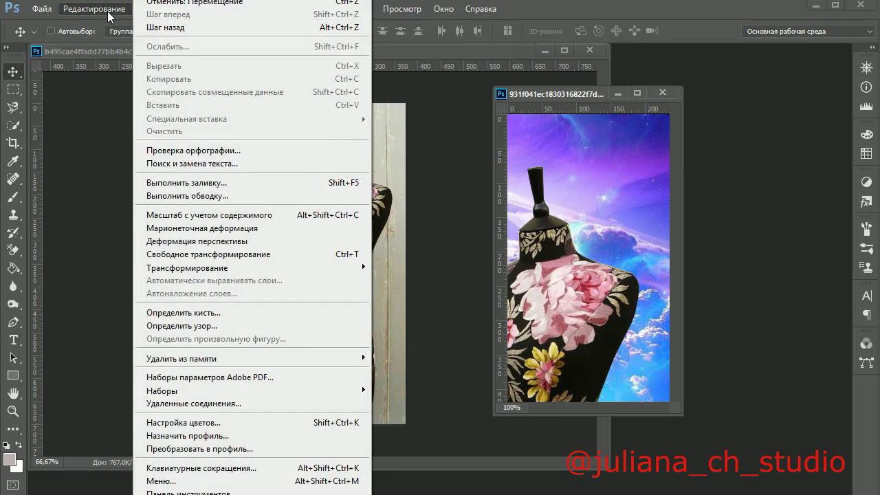
{"action": "left_click", "coordinate": [213, 255]}
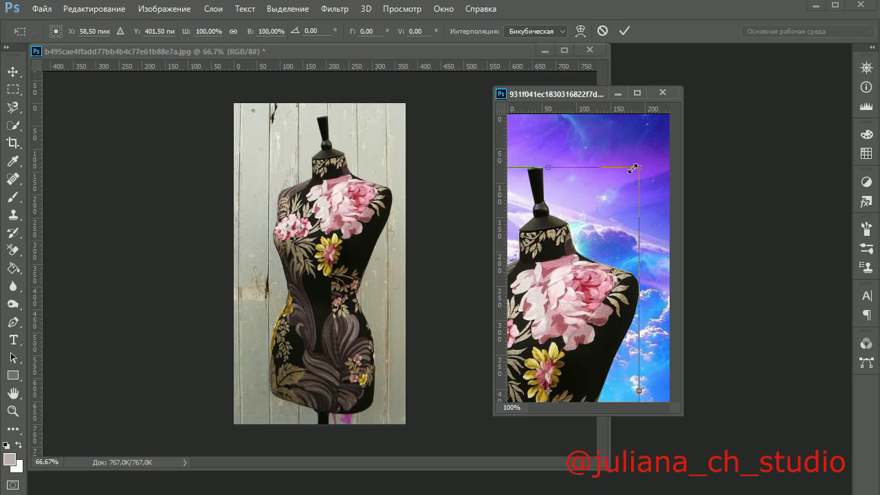
{"action": "left_click_drag", "start_coordinate": [639, 169], "coordinate": [566, 302]}
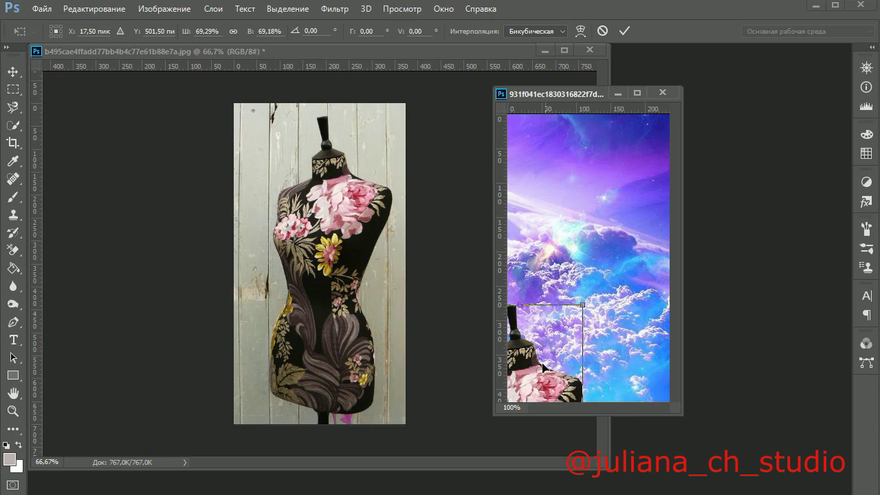
{"action": "left_click_drag", "start_coordinate": [534, 379], "coordinate": [611, 216]}
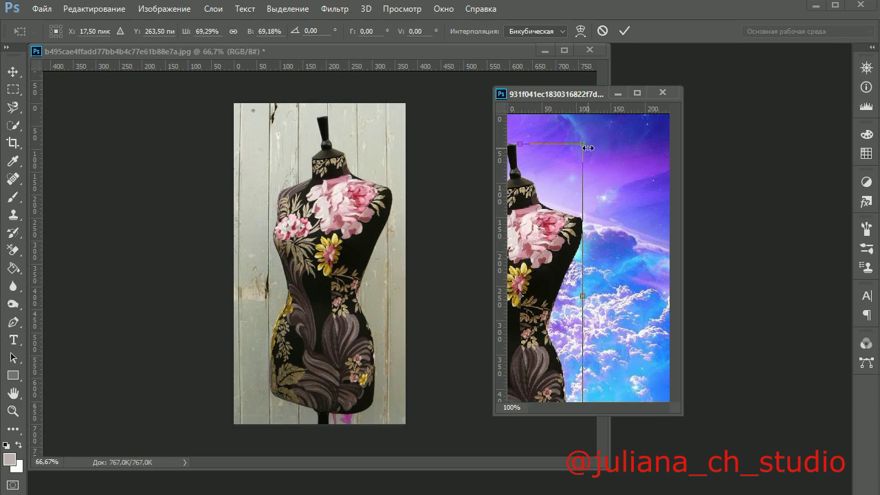
{"action": "left_click_drag", "start_coordinate": [588, 148], "coordinate": [557, 213]}
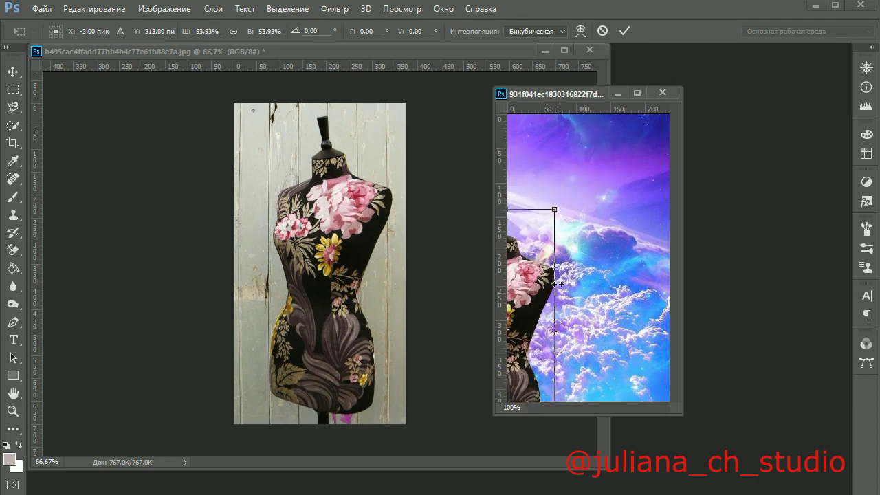
Step: Move the reduced mannequin to the middle of the sky image, fully inside the canvas, and apply the transformation
{"action": "left_click_drag", "start_coordinate": [528, 319], "coordinate": [595, 251]}
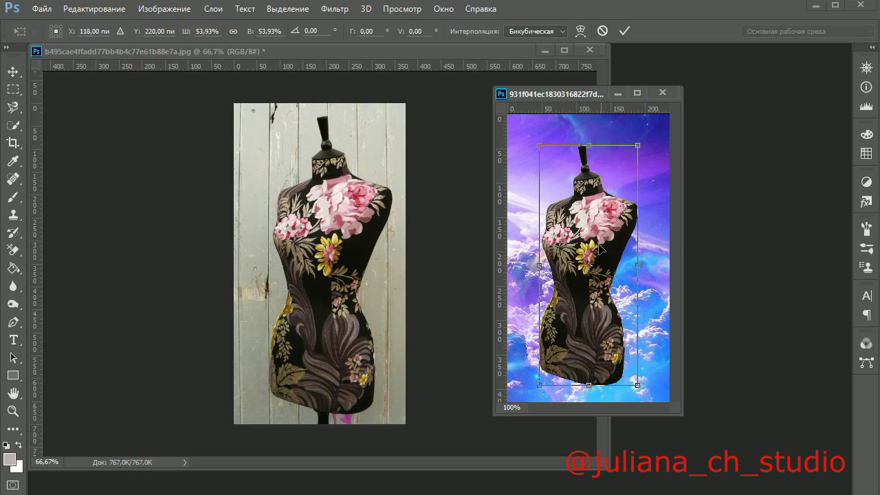
{"action": "left_click_drag", "start_coordinate": [592, 250], "coordinate": [592, 244]}
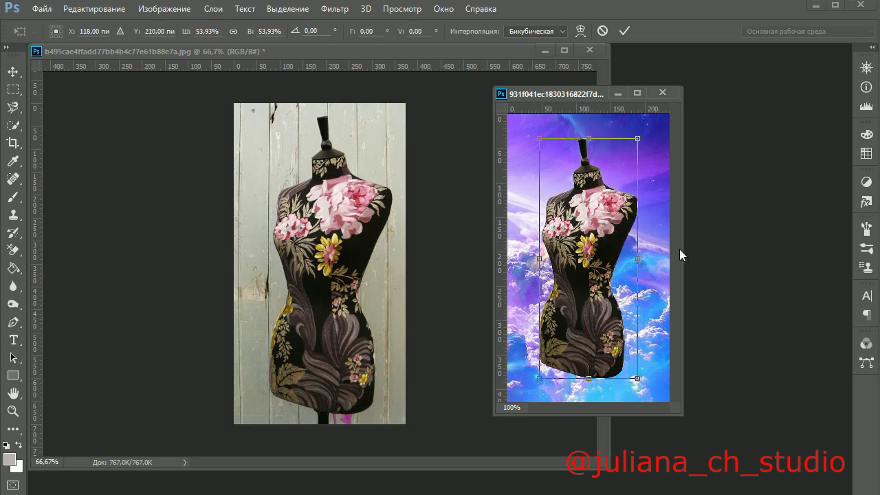
{"action": "key", "text": "Return"}
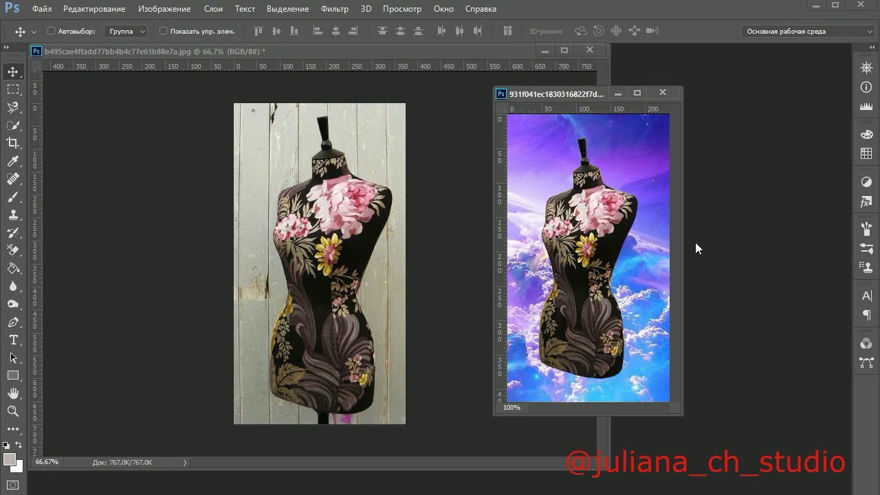
Step: Start saving the sky composition as a new file in folder 1 and name it 3
{"action": "left_click", "coordinate": [37, 10]}
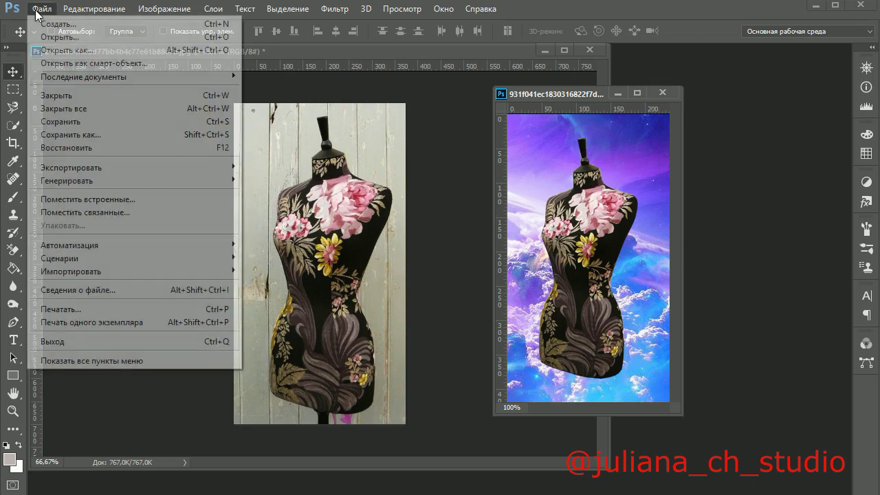
{"action": "left_click", "coordinate": [67, 137]}
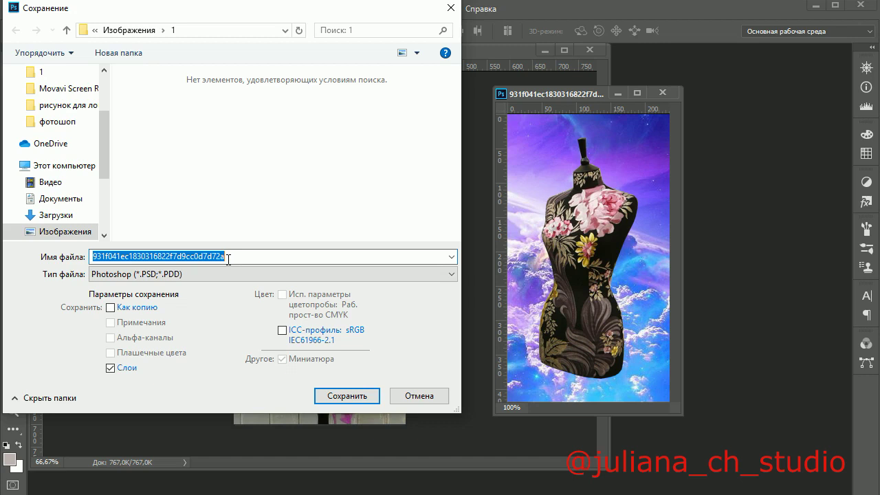
{"action": "left_click", "coordinate": [229, 256]}
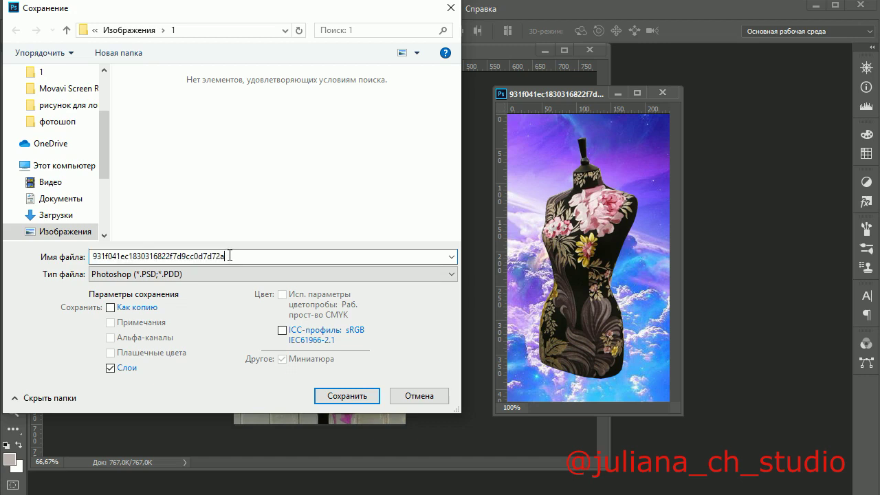
{"action": "key", "text": "BackSpace"}
{"action": "key", "text": "BackSpace"}
{"action": "key", "text": "BackSpace"}
{"action": "key", "text": "BackSpace"}
{"action": "key", "text": "BackSpace"}
{"action": "key", "text": "BackSpace"}
{"action": "key", "text": "BackSpace"}
{"action": "key", "text": "BackSpace"}
{"action": "key", "text": "BackSpace"}
{"action": "key", "text": "BackSpace"}
{"action": "key", "text": "BackSpace"}
{"action": "key", "text": "BackSpace"}
{"action": "key", "text": "BackSpace"}
{"action": "key", "text": "BackSpace"}
{"action": "key", "text": "BackSpace"}
{"action": "key", "text": "BackSpace"}
{"action": "key", "text": "BackSpace"}
{"action": "key", "text": "BackSpace"}
{"action": "key", "text": "BackSpace"}
{"action": "key", "text": "BackSpace"}
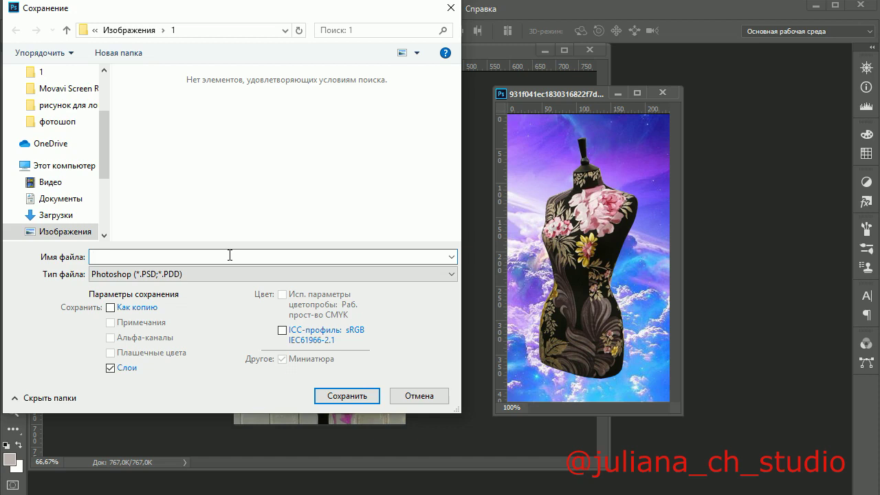
{"action": "type", "text": "3"}
Step: Save the composition in JPEG format with medium quality 5 and the progressive option with 3 scans
{"action": "left_click", "coordinate": [225, 273]}
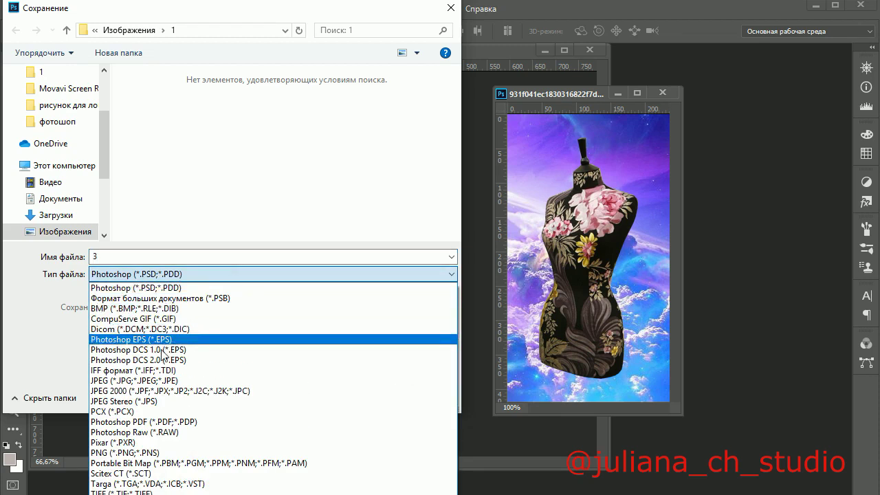
{"action": "left_click", "coordinate": [149, 381]}
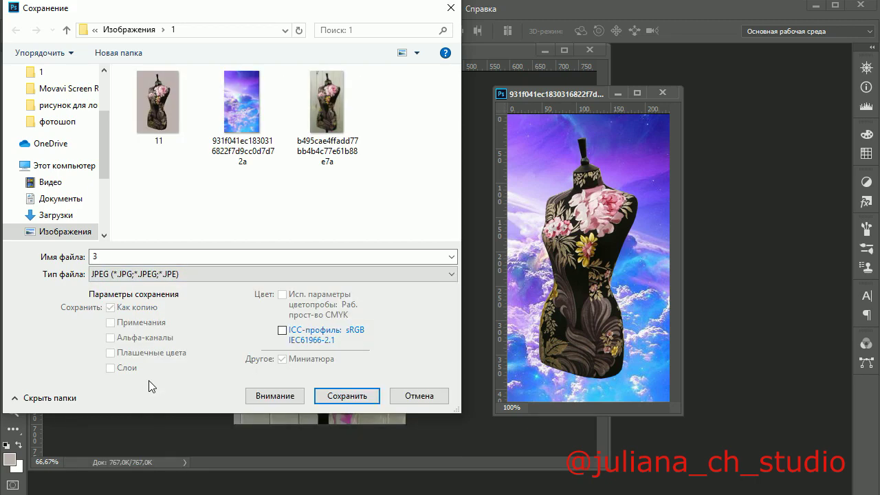
{"action": "left_click", "coordinate": [332, 396]}
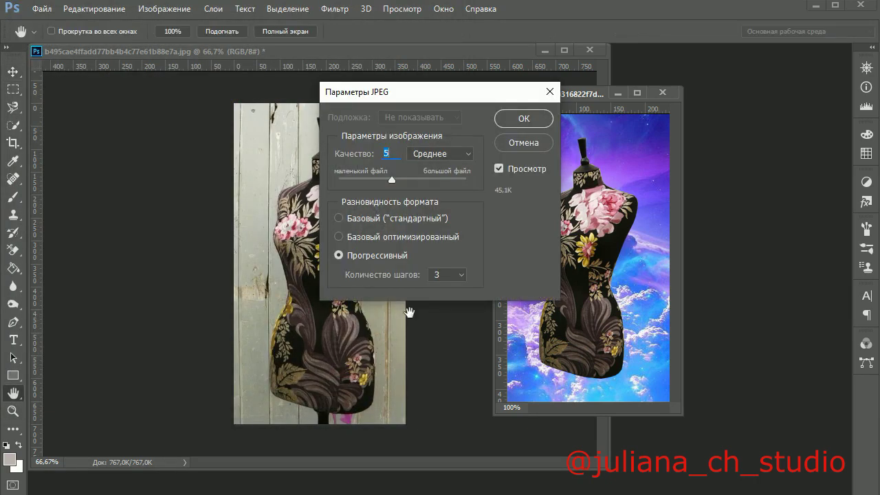
{"action": "left_click", "coordinate": [528, 119]}
{"action": "key", "text": "v"}
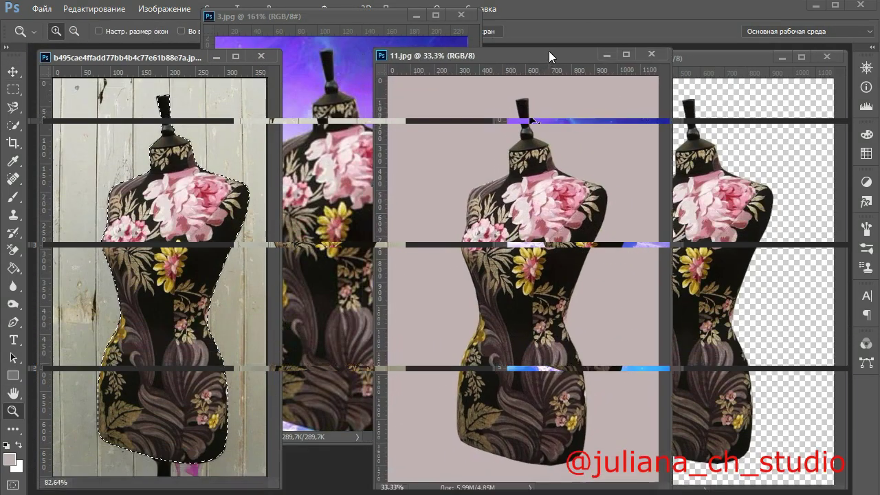
Step: Arrange the 11.jpg and 12.png windows side by side to compare the finished cutouts
{"action": "left_click_drag", "start_coordinate": [550, 52], "coordinate": [393, 64]}
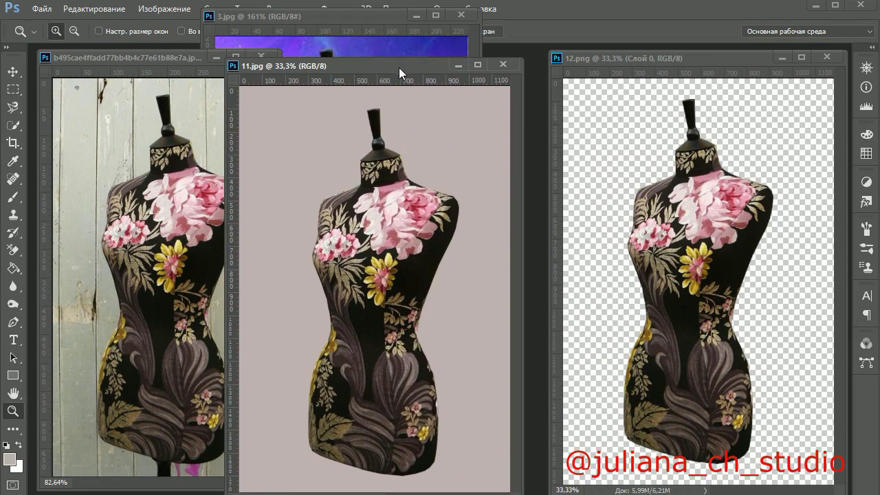
{"action": "left_click_drag", "start_coordinate": [654, 58], "coordinate": [641, 71]}
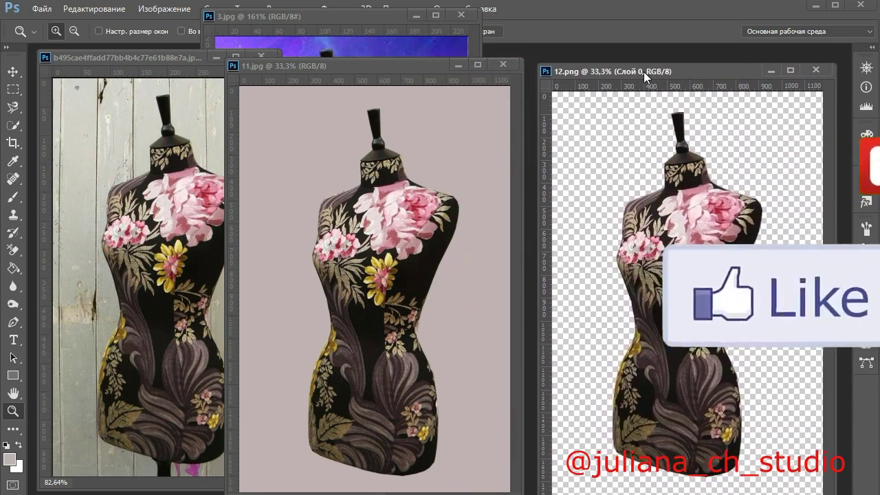